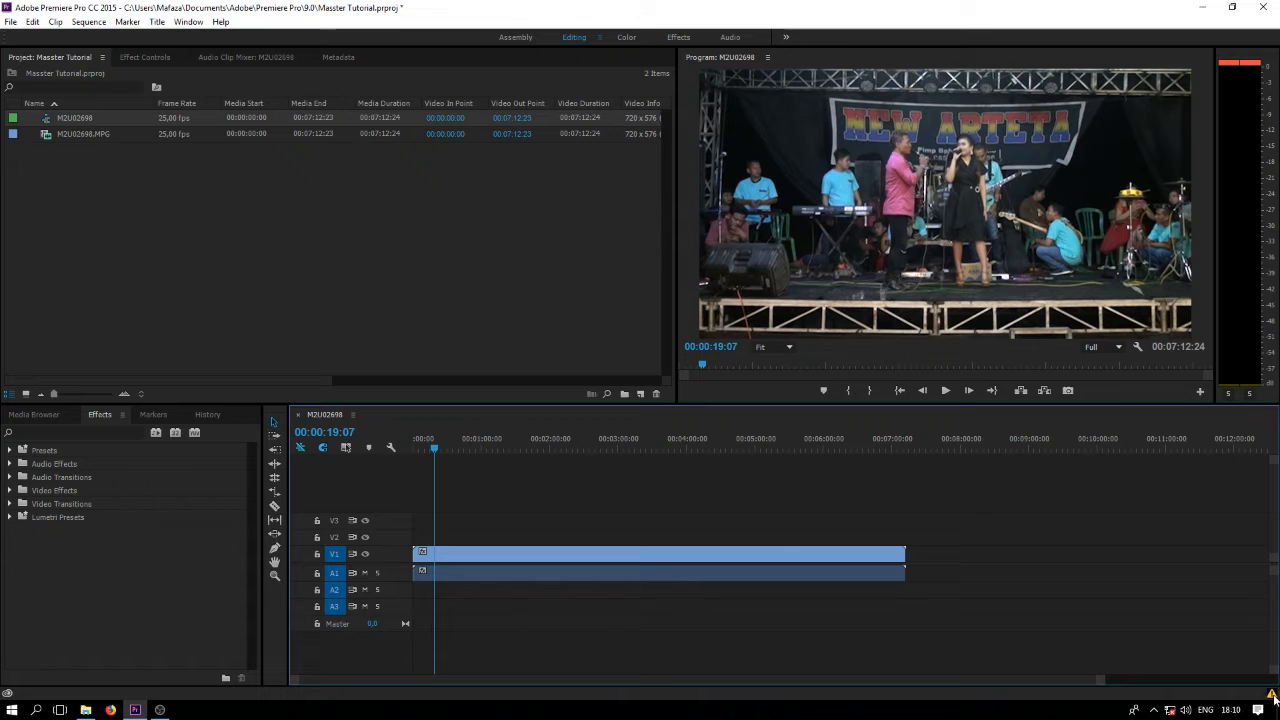
Step: Move the playhead to 00:00:16:09 and examine the effect settings of the video clip on track V1
{"action": "left_click", "coordinate": [432, 446]}
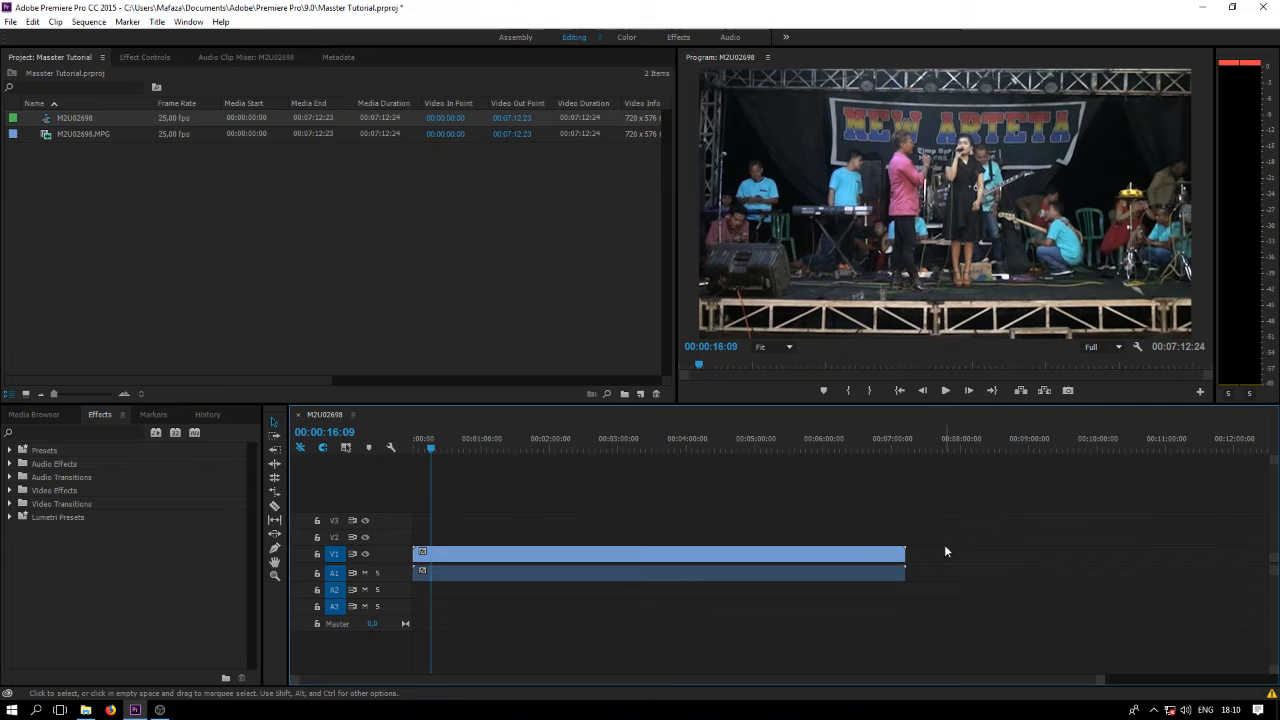
{"action": "left_click", "coordinate": [146, 57]}
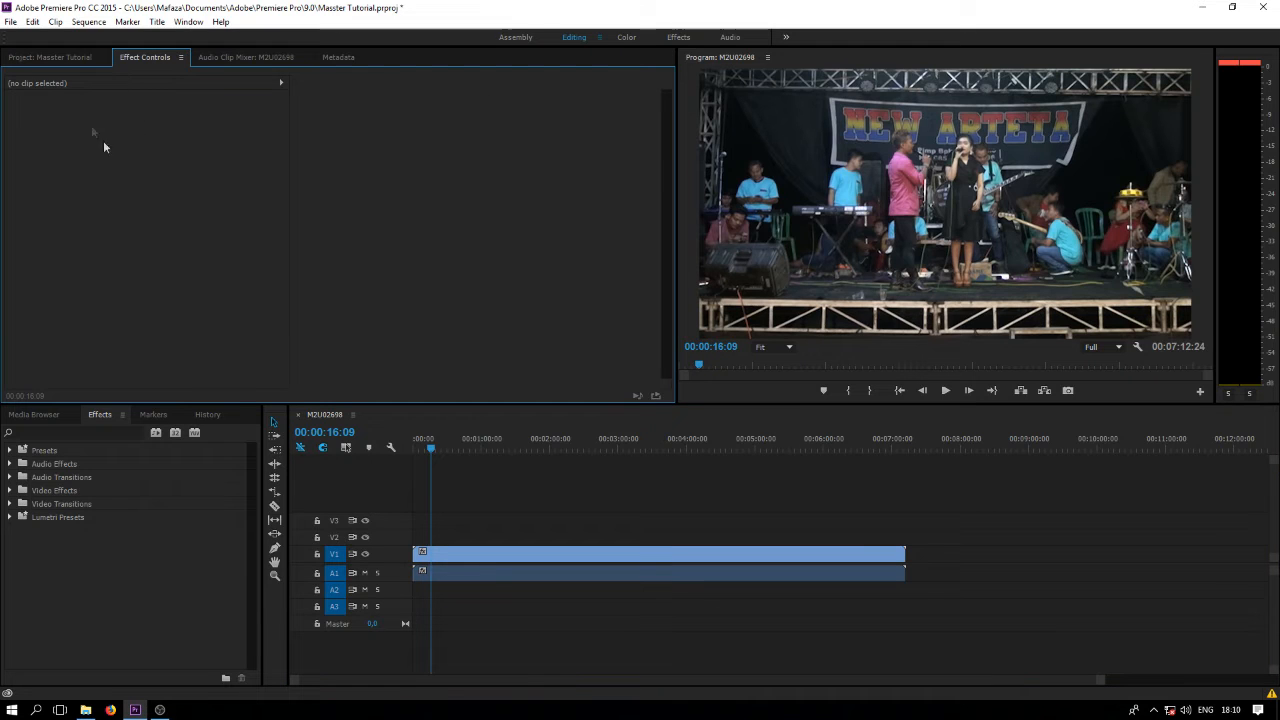
{"action": "left_click", "coordinate": [473, 555]}
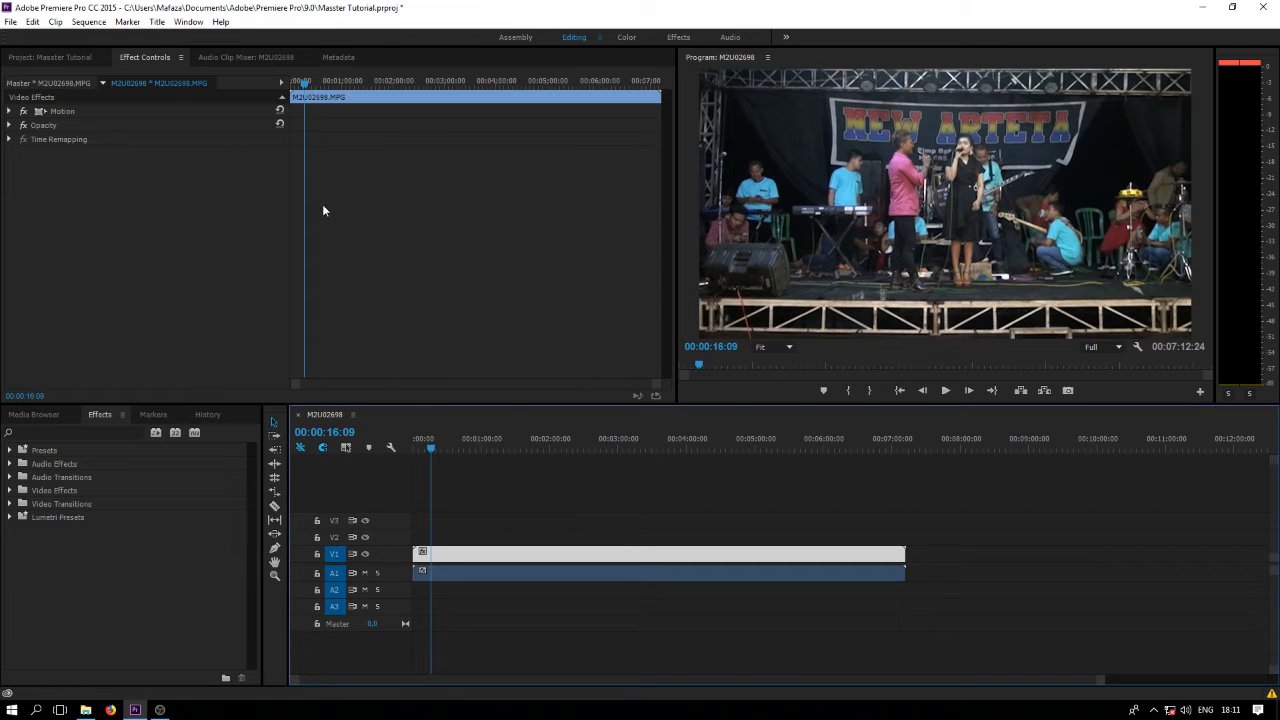
Step: Play a short stretch of the sequence while checking the clip's audio levels in the mixer
{"action": "left_click", "coordinate": [235, 57]}
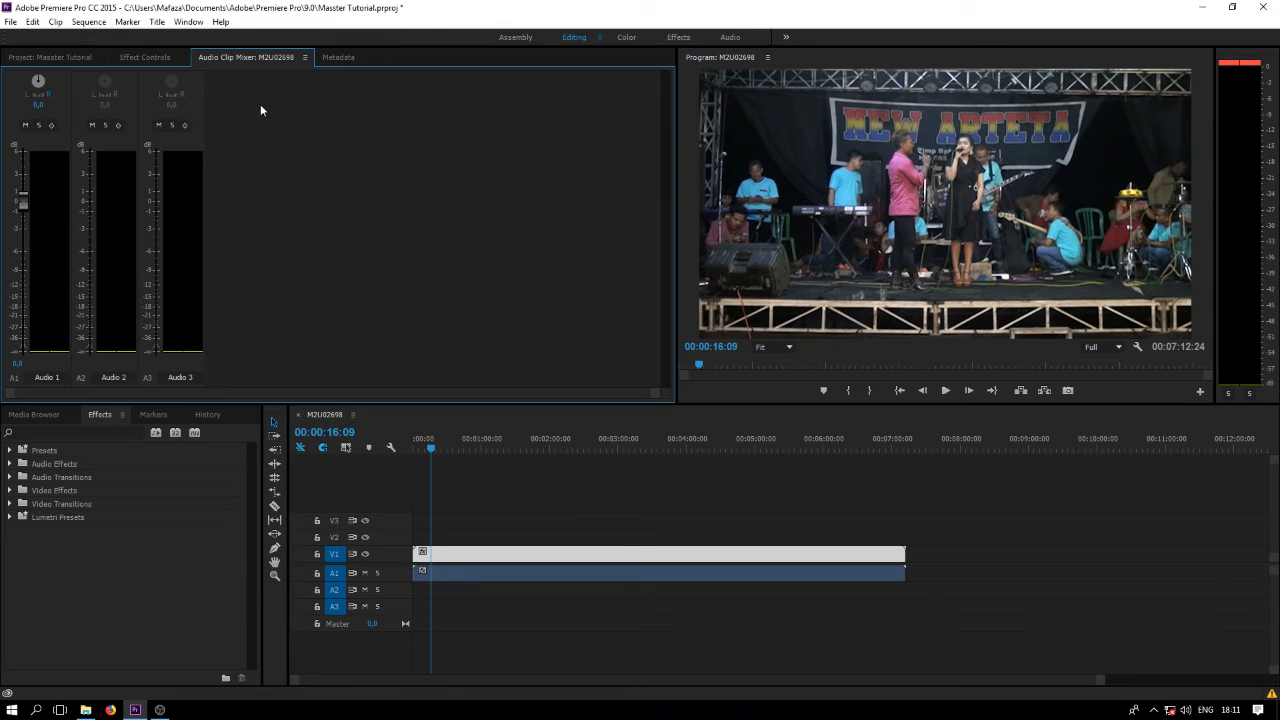
{"action": "left_click", "coordinate": [540, 503]}
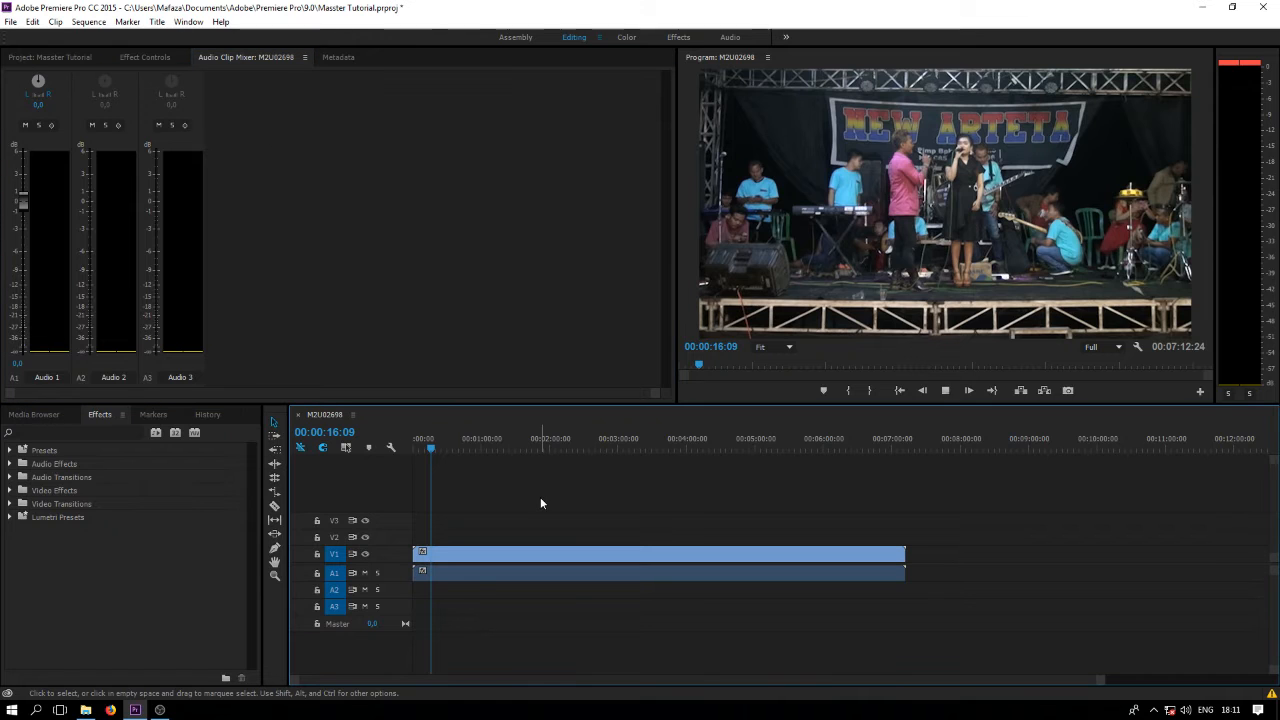
{"action": "key", "text": "space"}
{"action": "key", "text": "space"}
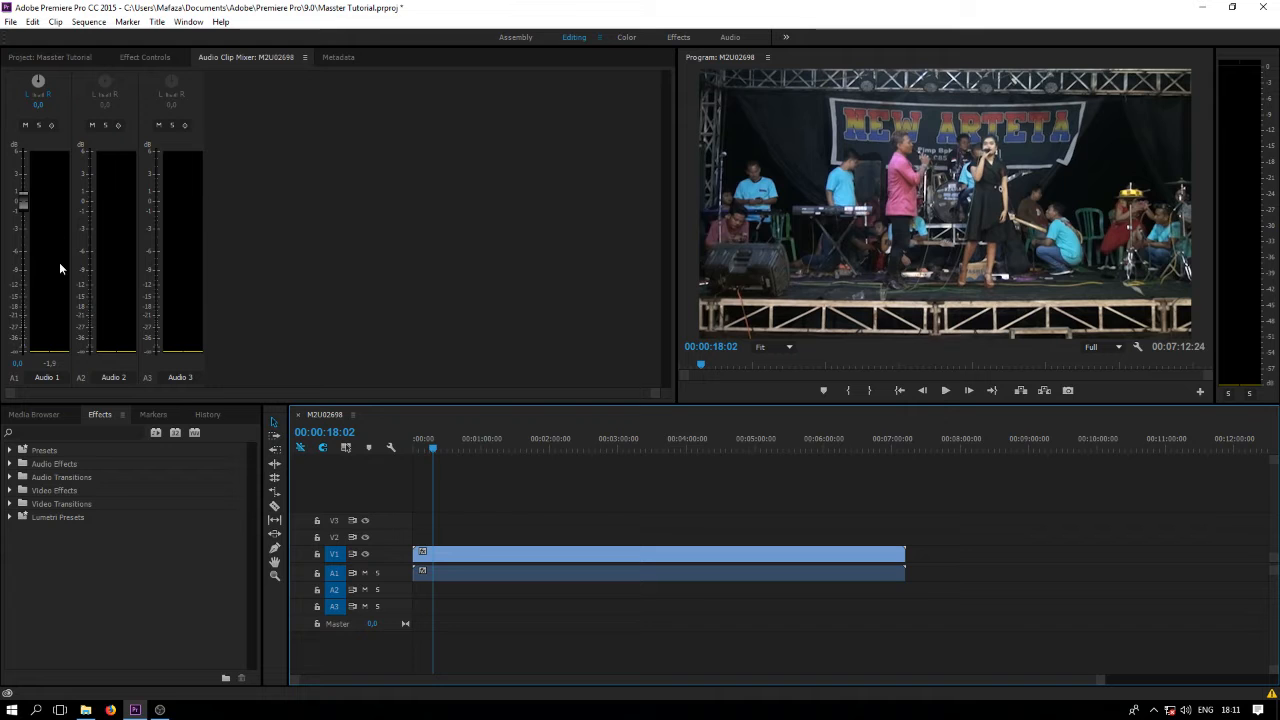
Step: Look through the clip and file metadata fields and return to the project's media list
{"action": "left_click", "coordinate": [338, 57]}
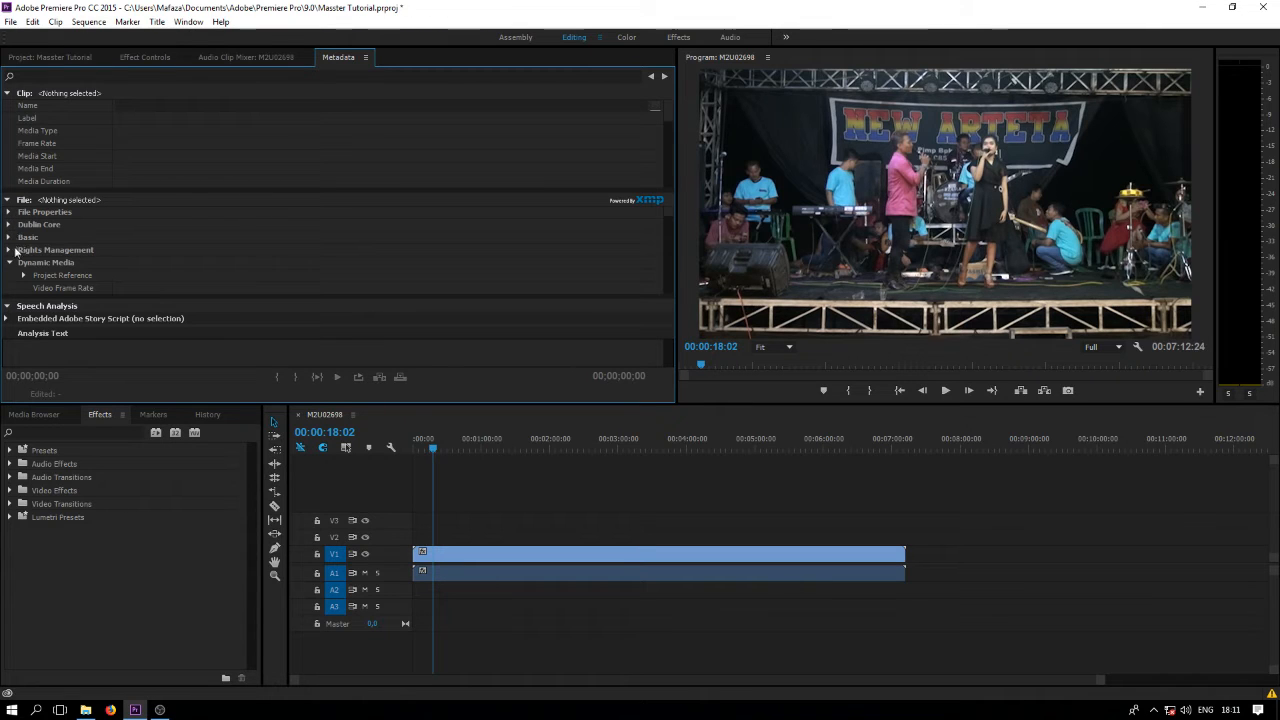
{"action": "scroll", "coordinate": [225, 276], "scroll_direction": "down", "scroll_amount": 3}
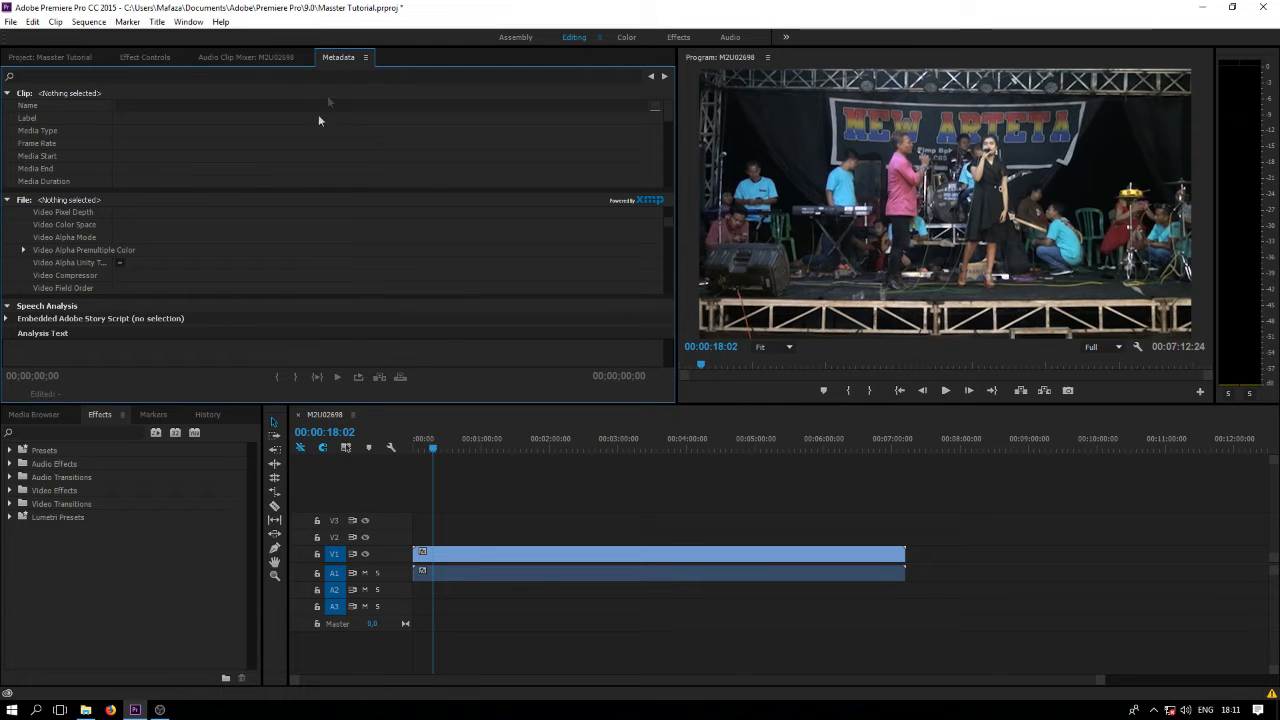
{"action": "left_click", "coordinate": [38, 58]}
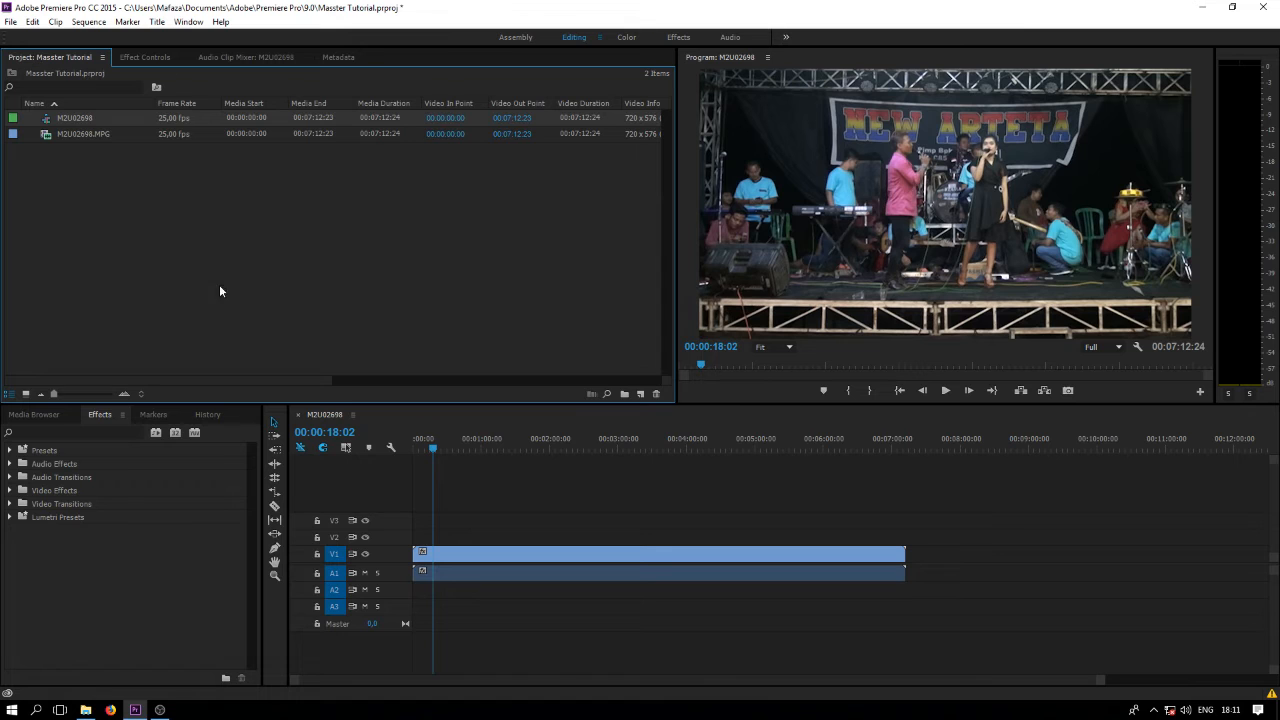
Step: Review the drives available for media browsing, the effects categories, the markers and the edit history
{"action": "left_click", "coordinate": [34, 415]}
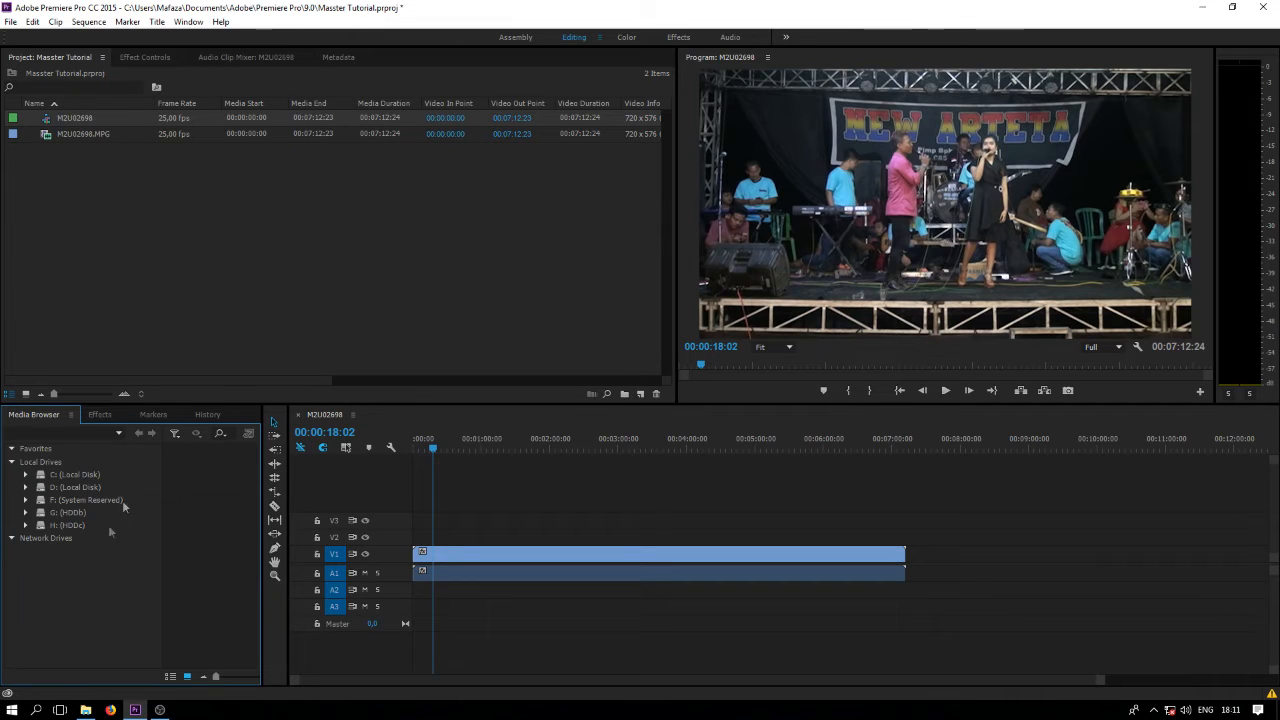
{"action": "left_click", "coordinate": [100, 414]}
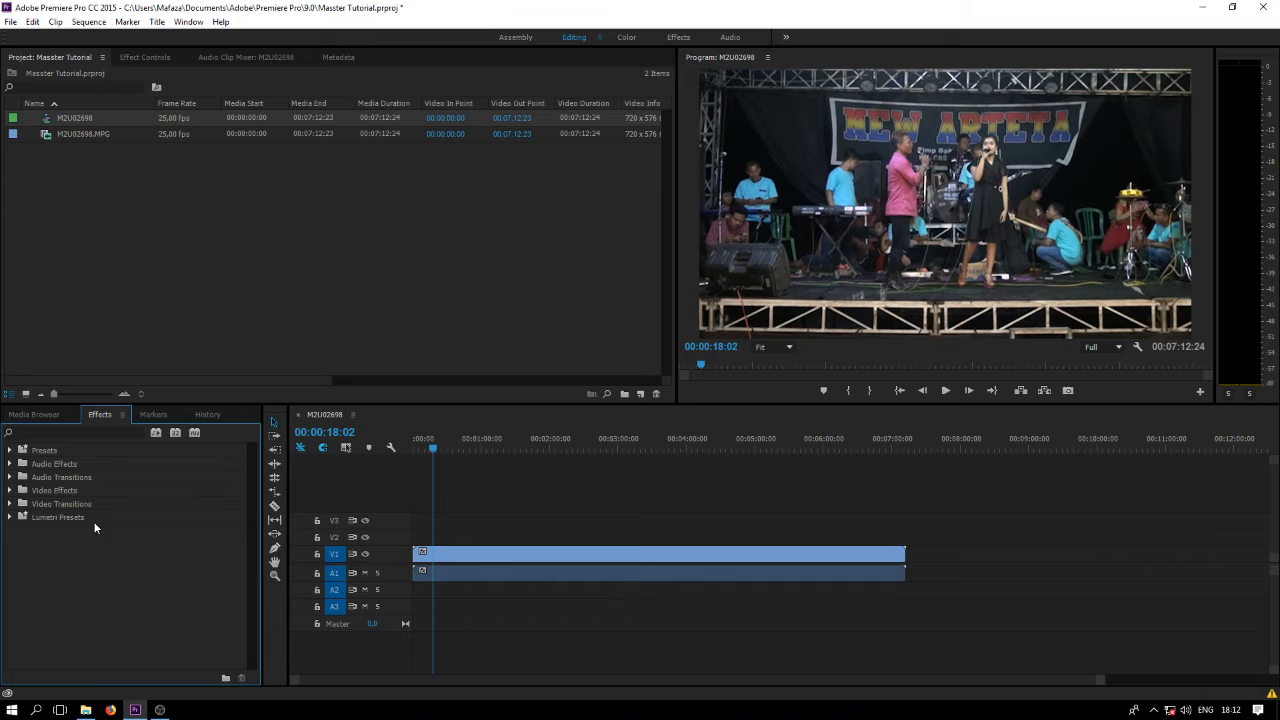
{"action": "left_click", "coordinate": [150, 414]}
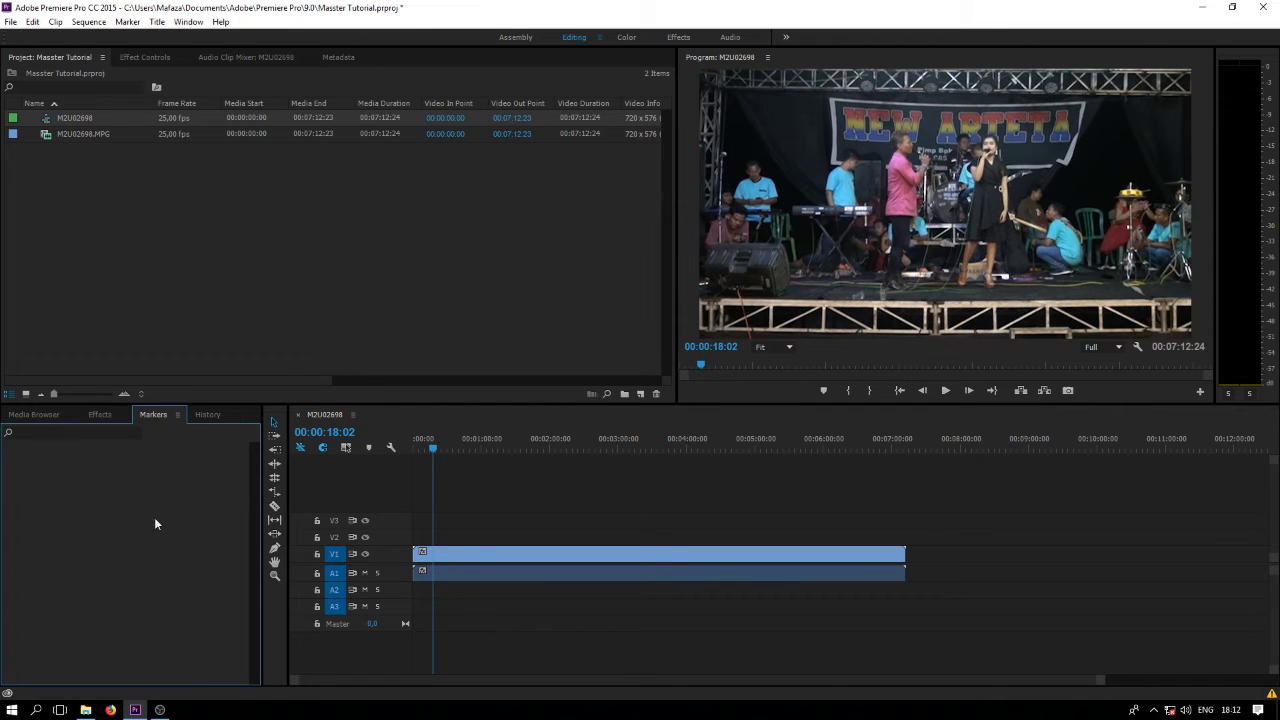
{"action": "left_click", "coordinate": [206, 415]}
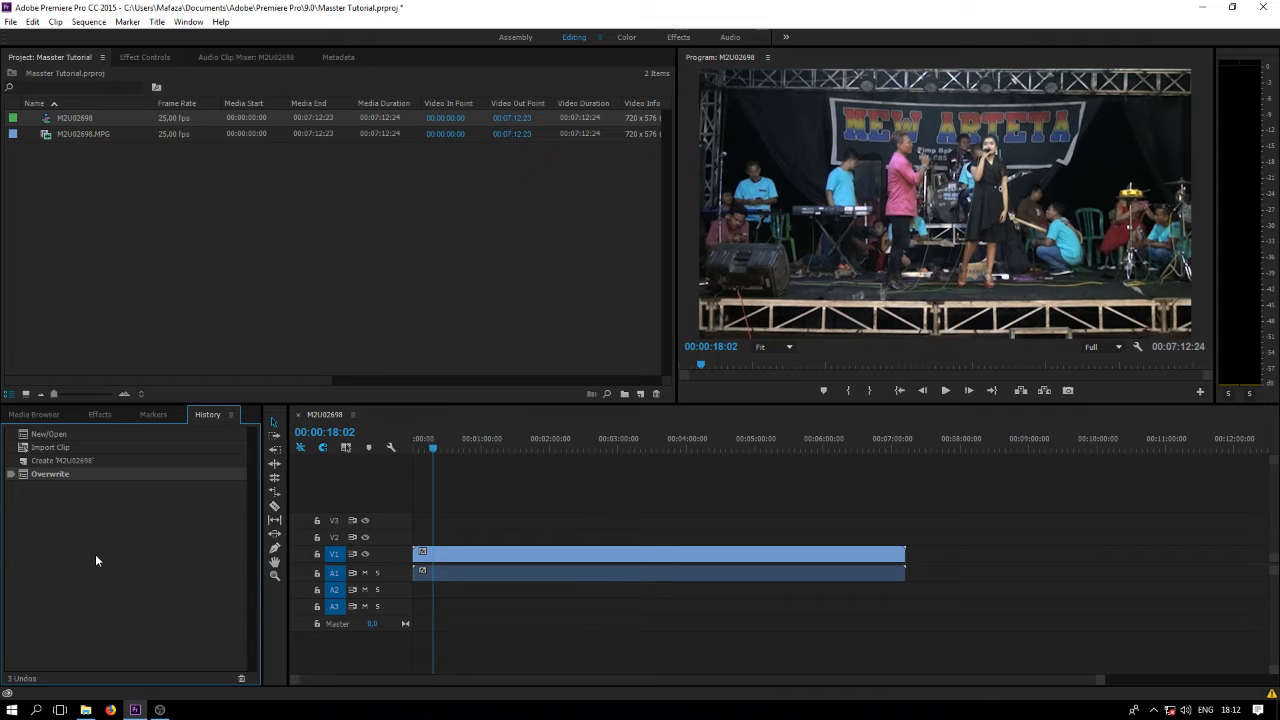
Step: Move the playhead to 00:01:45:20 and zoom the timeline out to cover a longer time range
{"action": "left_click", "coordinate": [487, 504]}
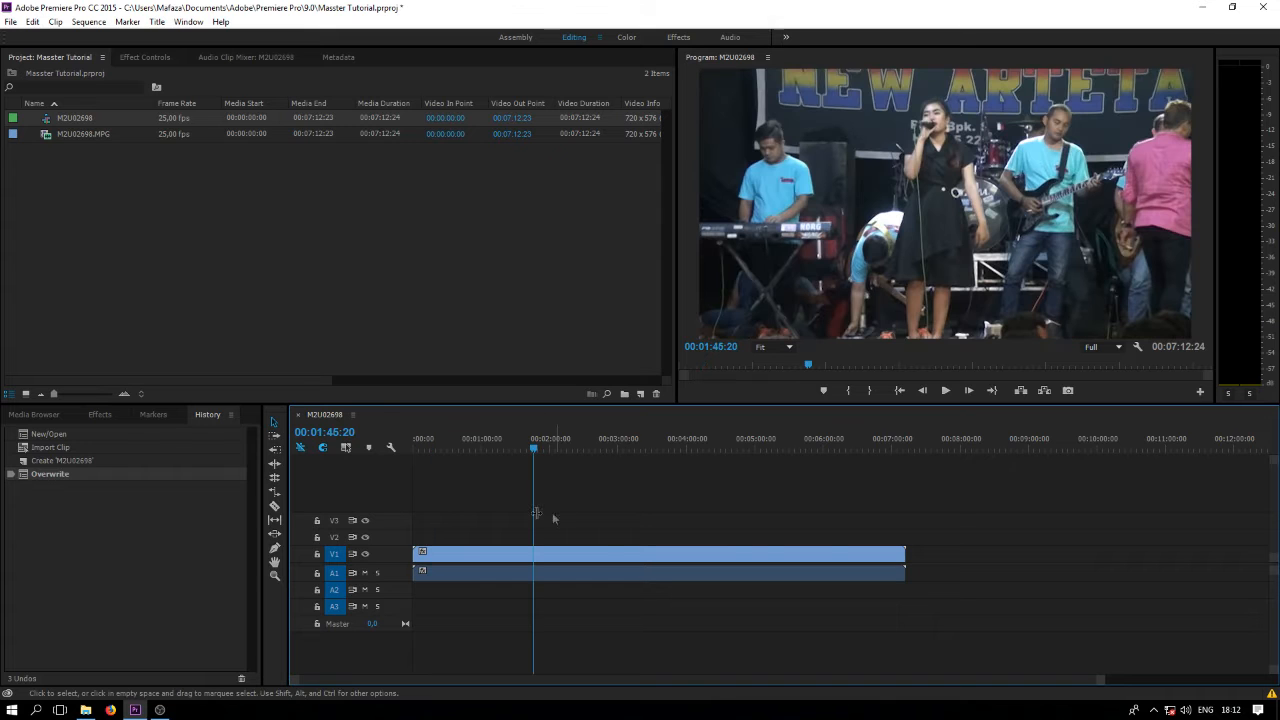
{"action": "left_click", "coordinate": [533, 442]}
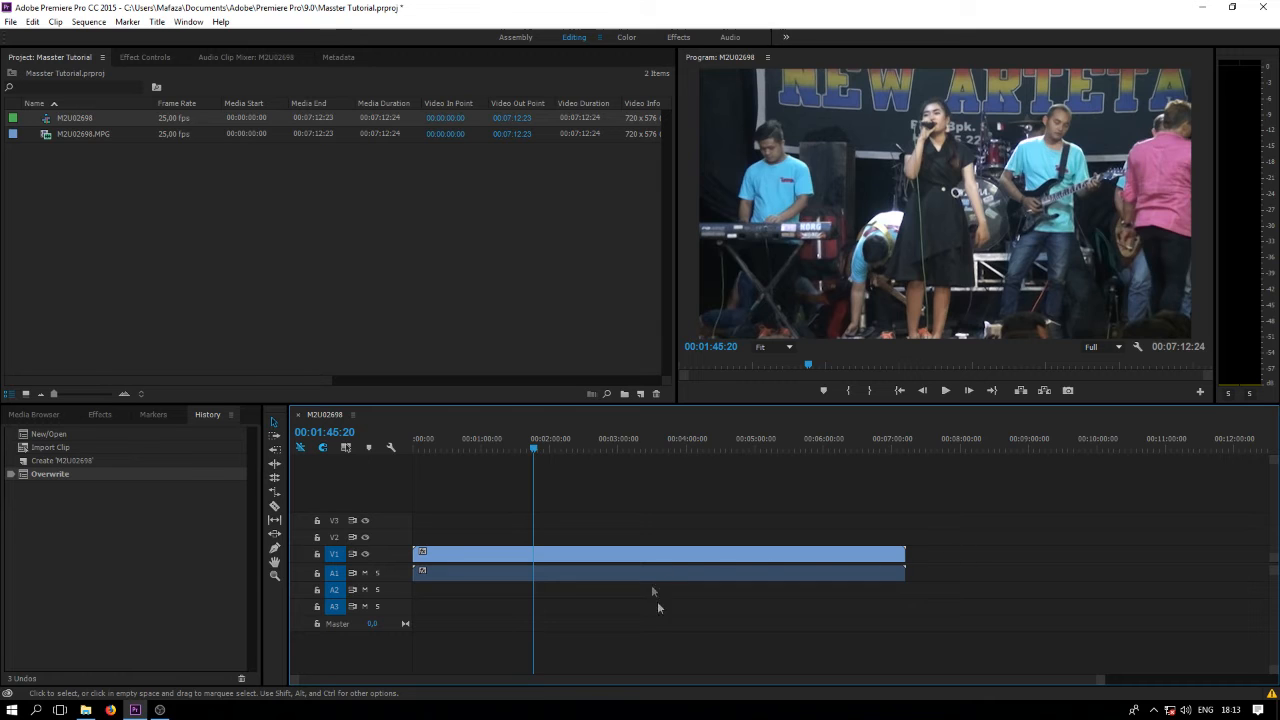
{"action": "left_click_drag", "start_coordinate": [1103, 680], "coordinate": [1272, 688]}
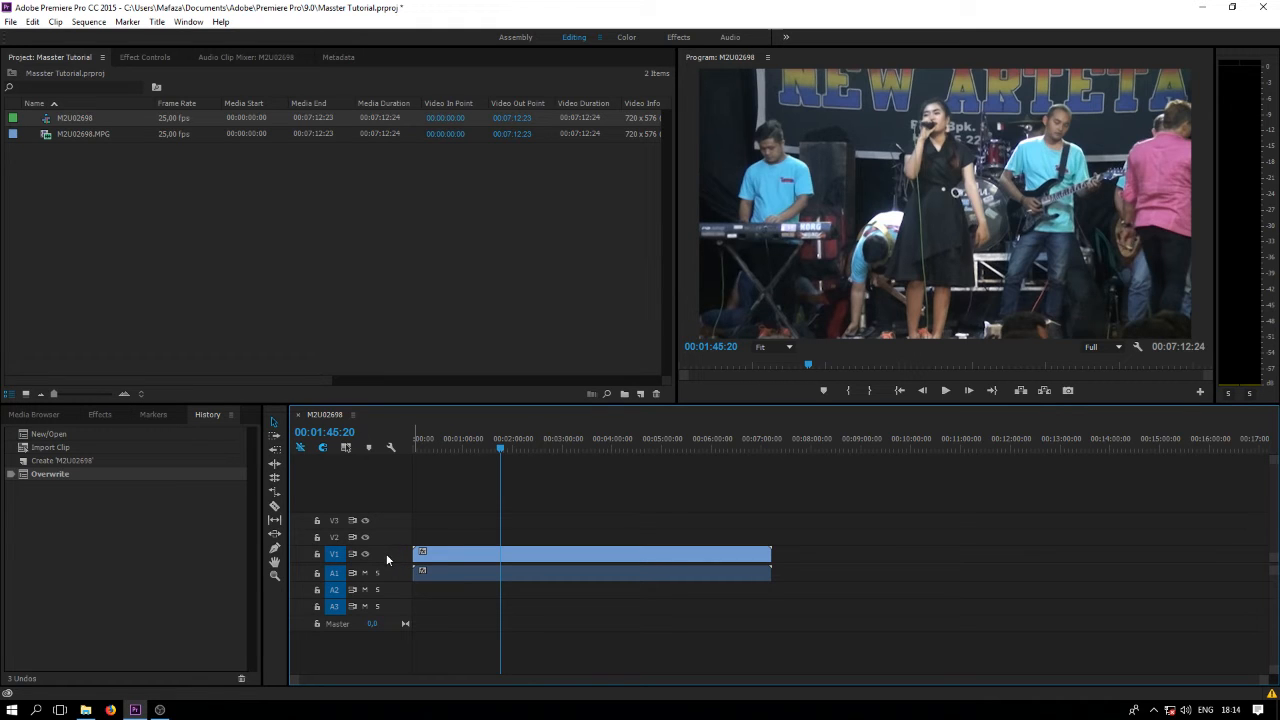
Step: Move the video clip to track V3 and its audio to A3, and return them to V1 and A1
{"action": "left_click_drag", "start_coordinate": [420, 554], "coordinate": [451, 524]}
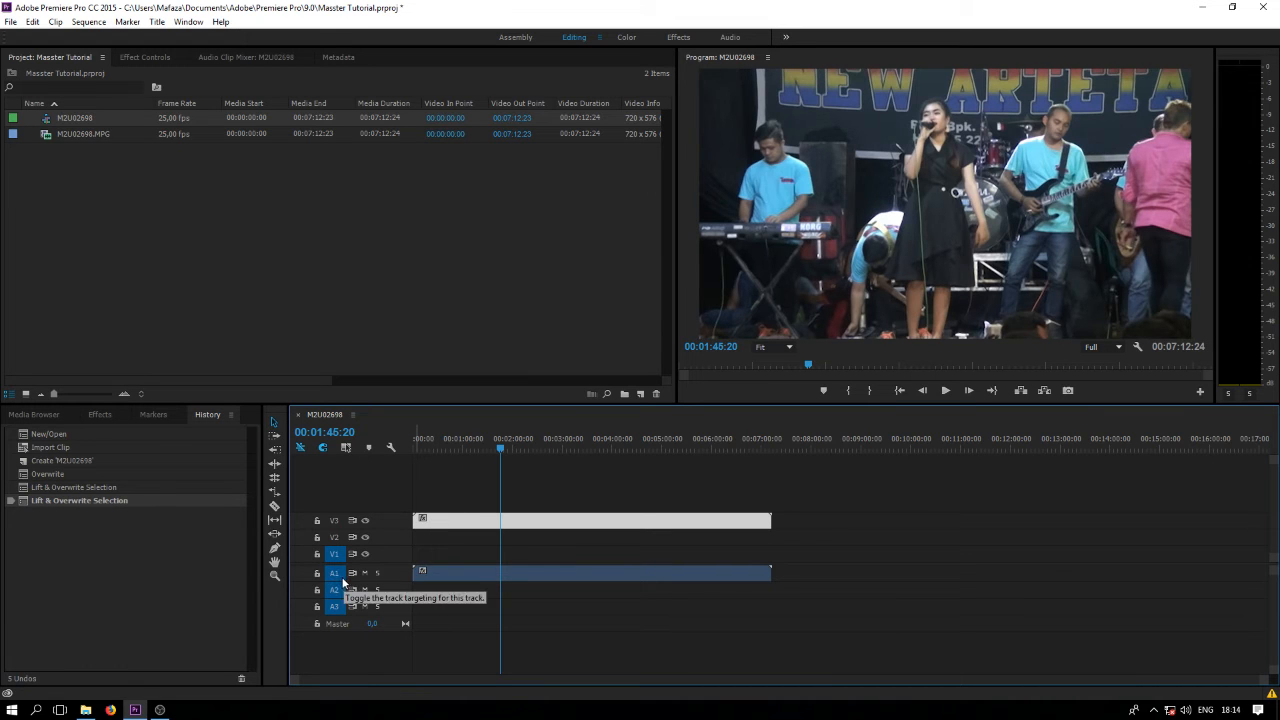
{"action": "left_click", "coordinate": [440, 573]}
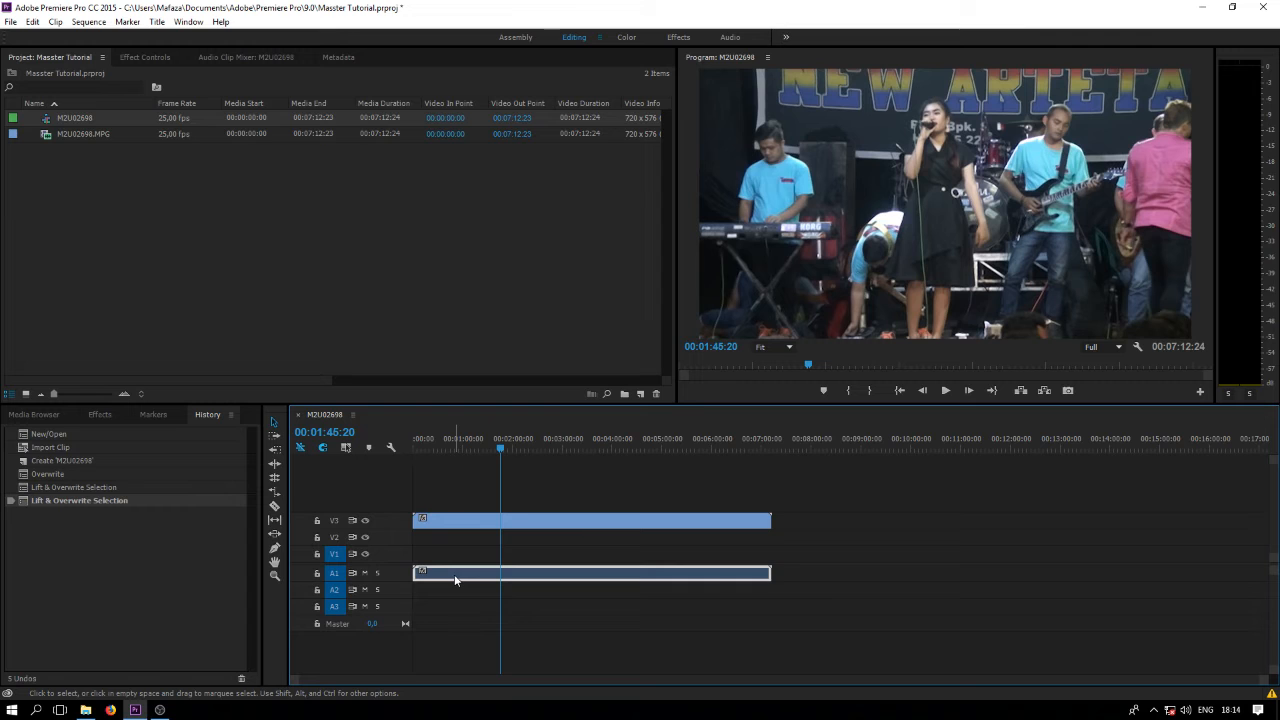
{"action": "left_click_drag", "start_coordinate": [454, 576], "coordinate": [446, 608]}
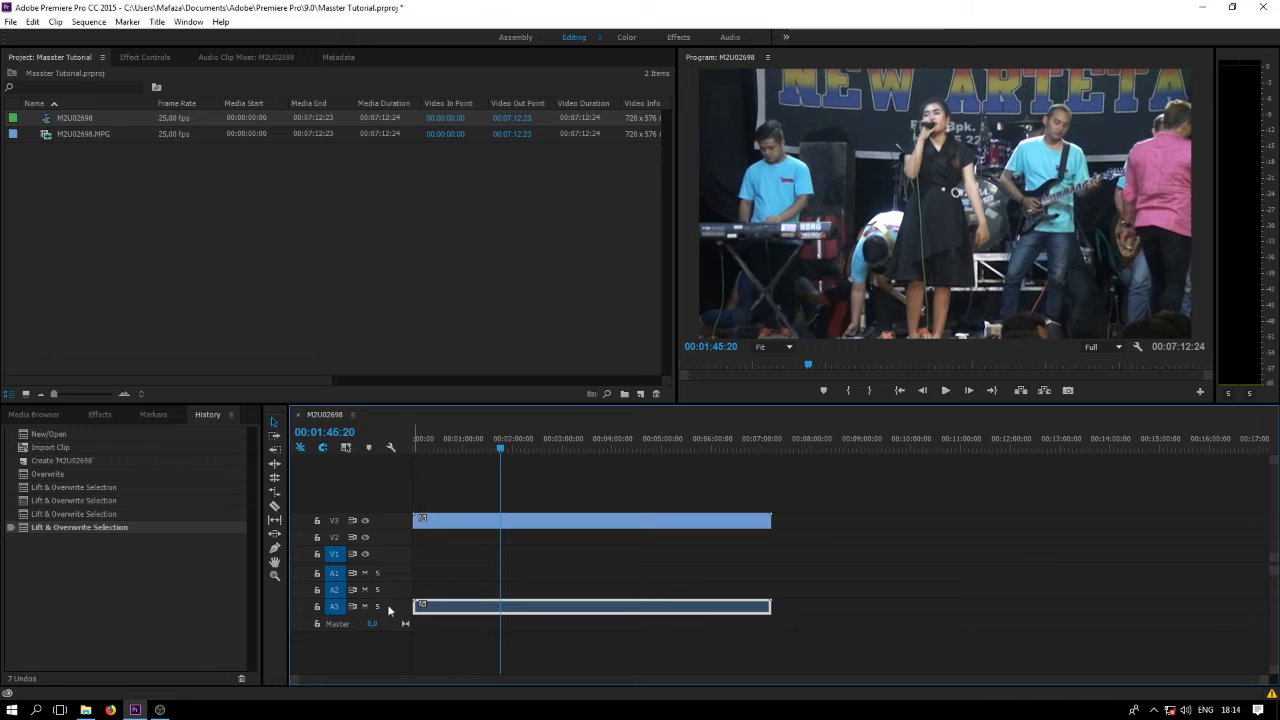
{"action": "left_click_drag", "start_coordinate": [600, 606], "coordinate": [558, 553]}
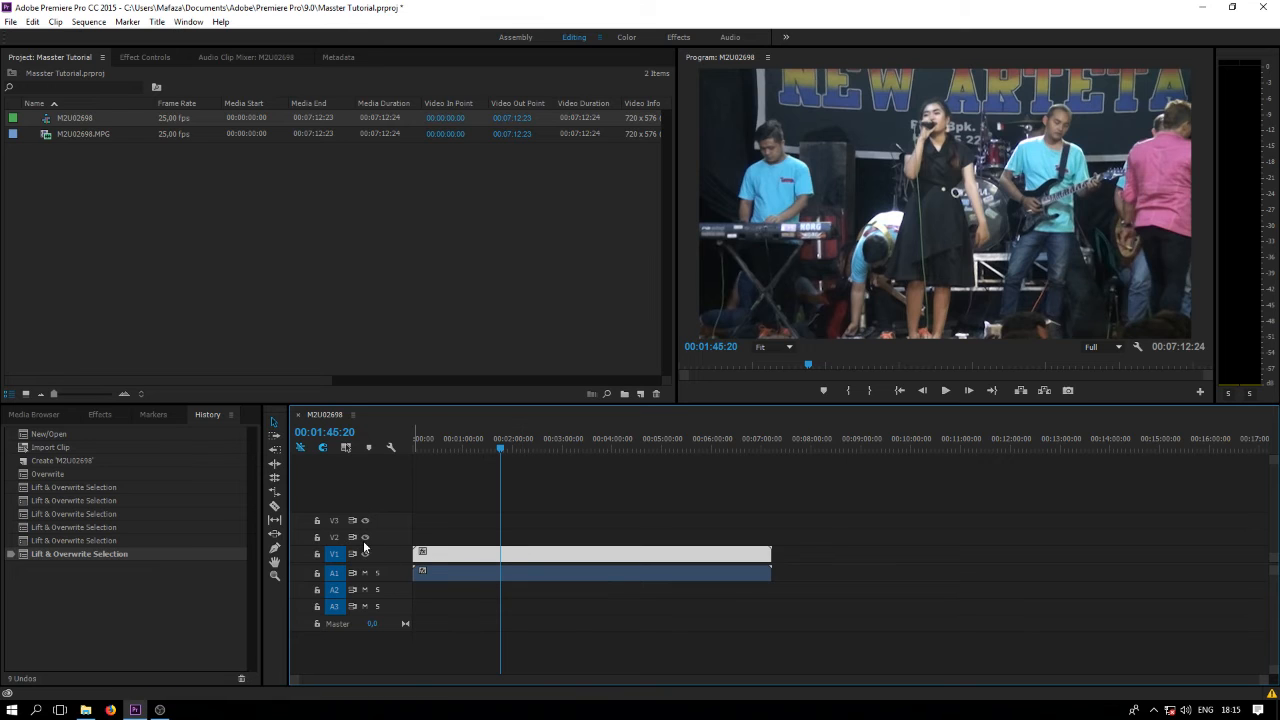
Step: Add two video tracks after Video 3 and set the number of new audio tracks to 0
{"action": "right_click", "coordinate": [390, 487]}
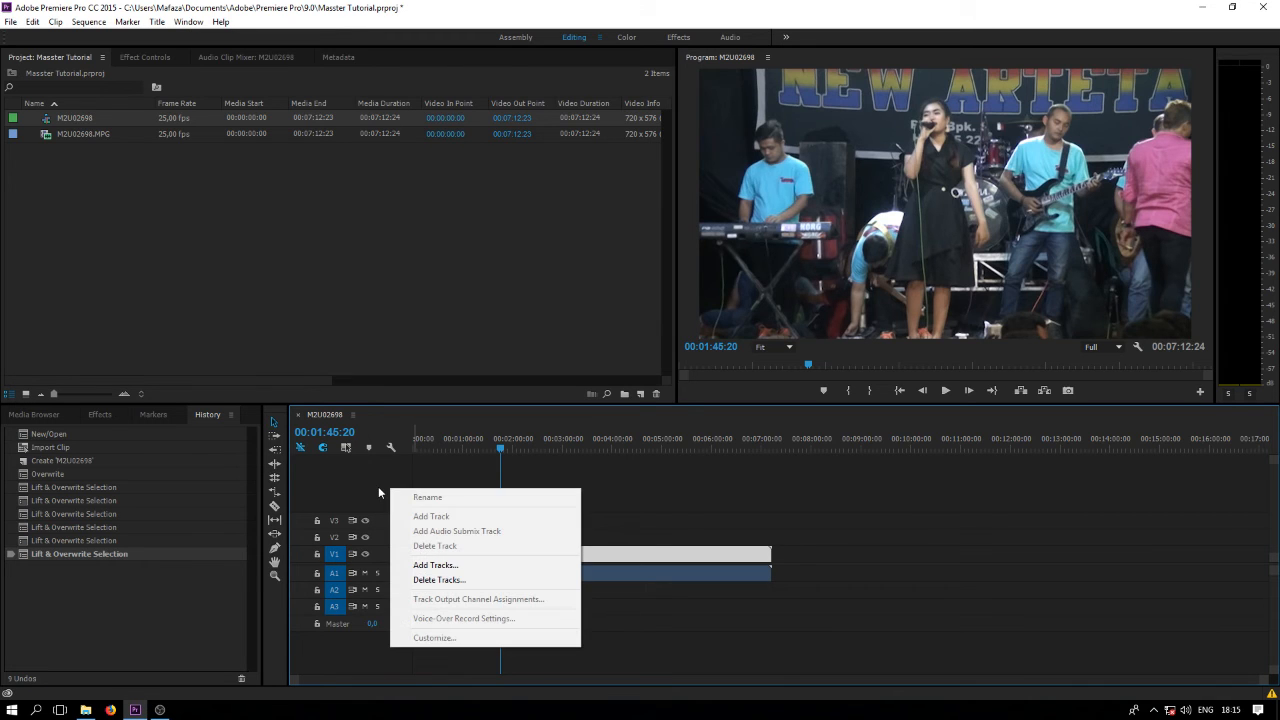
{"action": "left_click", "coordinate": [456, 566]}
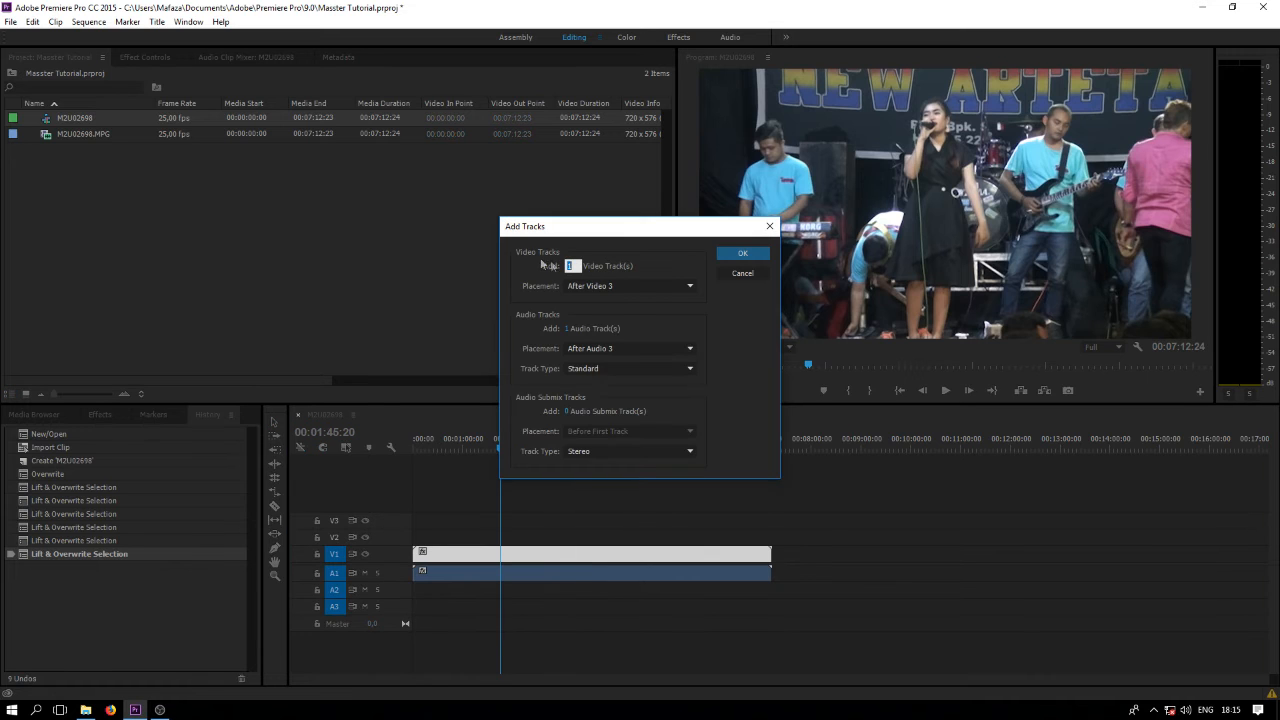
{"action": "left_click_drag", "start_coordinate": [563, 228], "coordinate": [612, 337]}
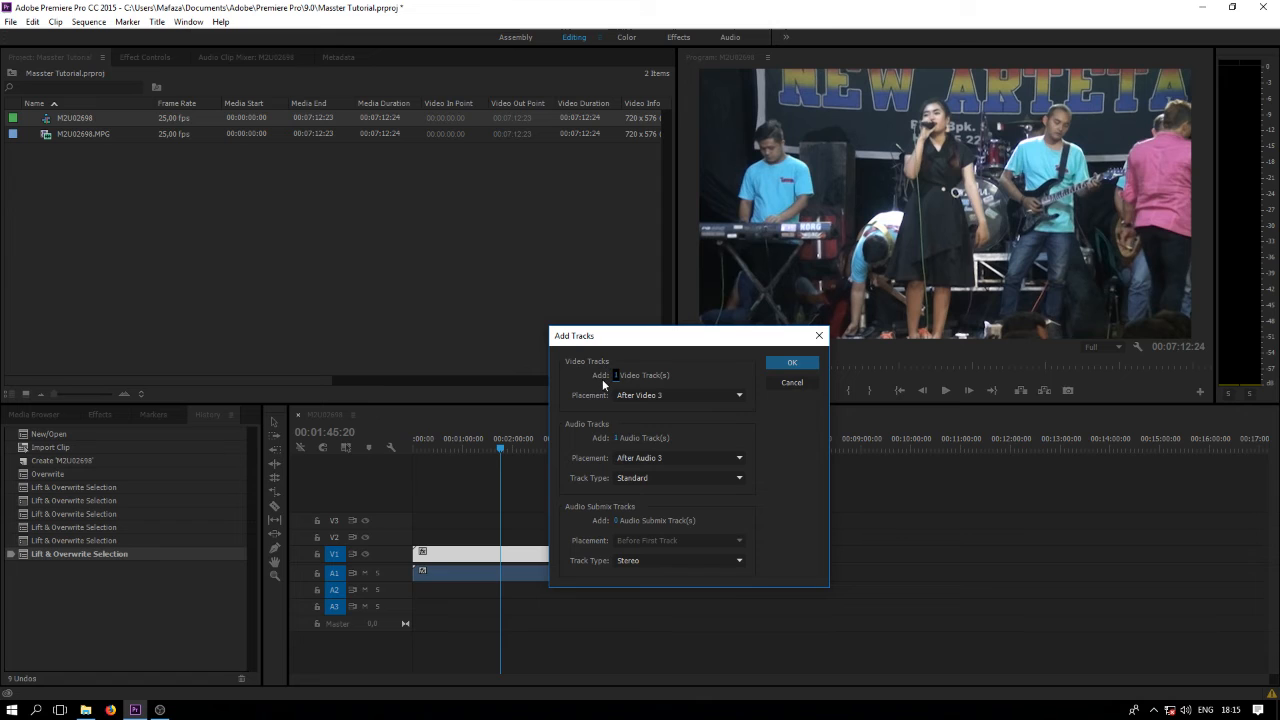
{"action": "left_click", "coordinate": [685, 396]}
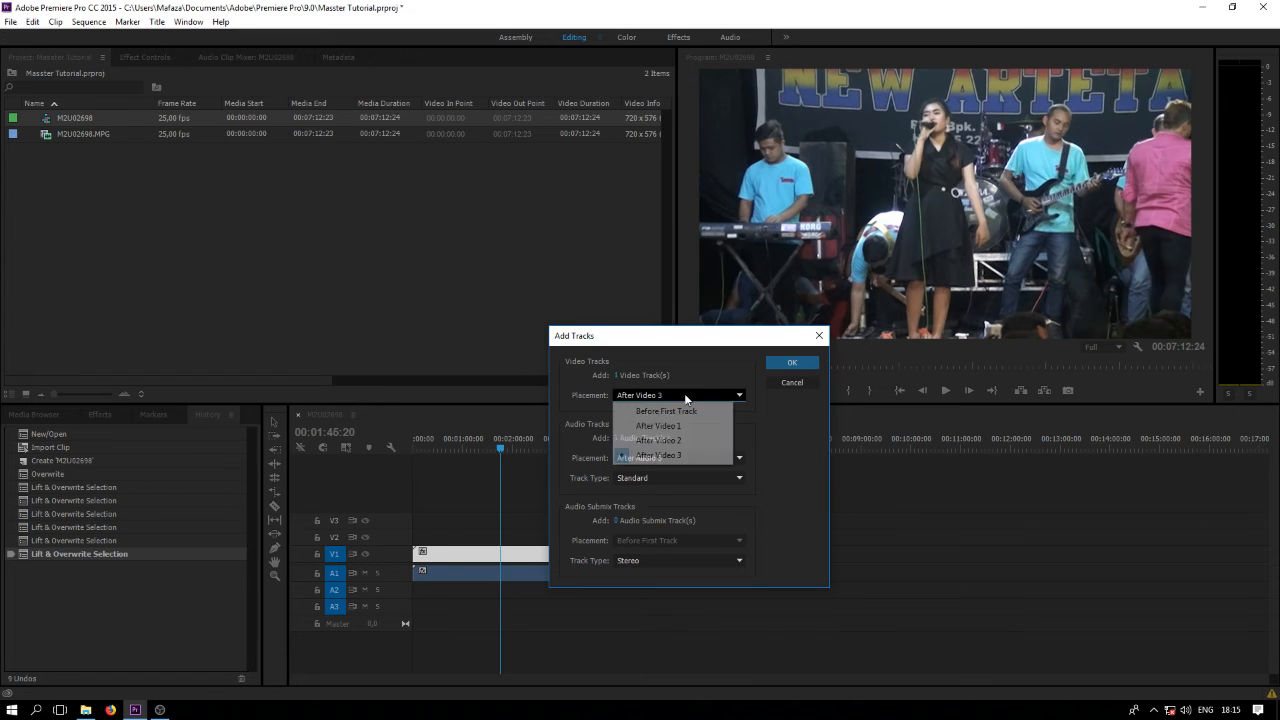
{"action": "left_click", "coordinate": [689, 394]}
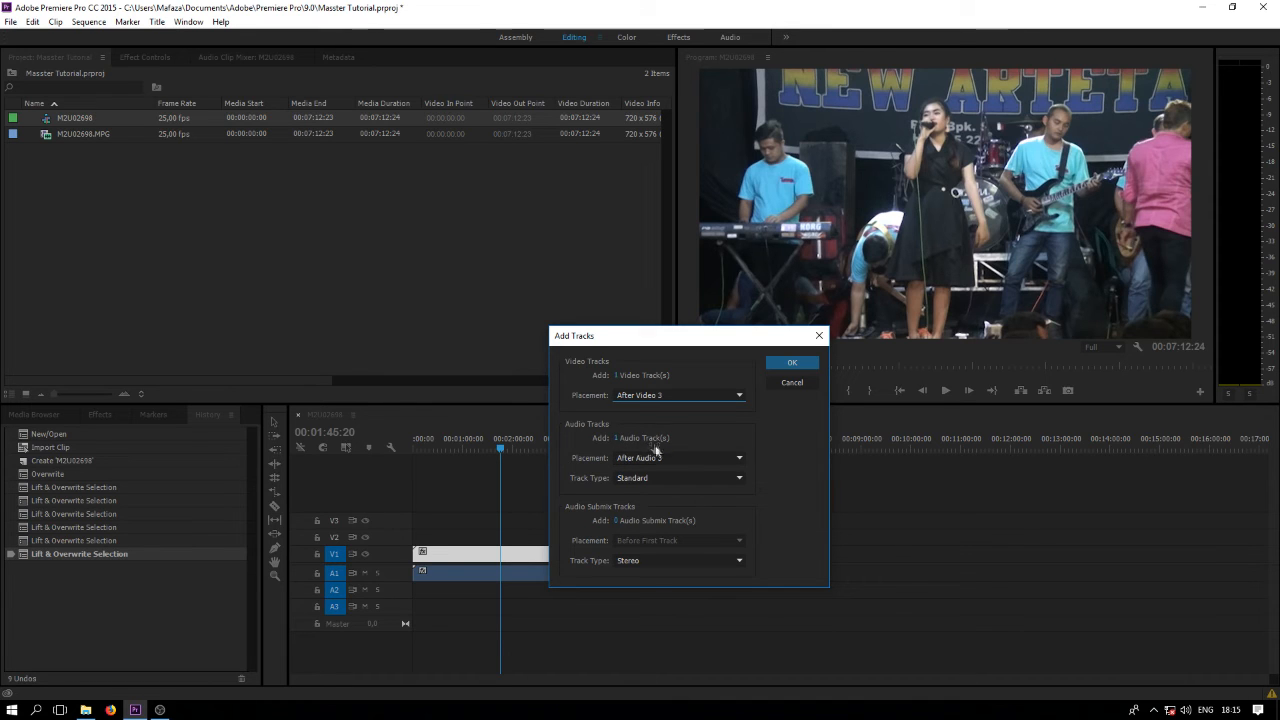
{"action": "left_click", "coordinate": [617, 438]}
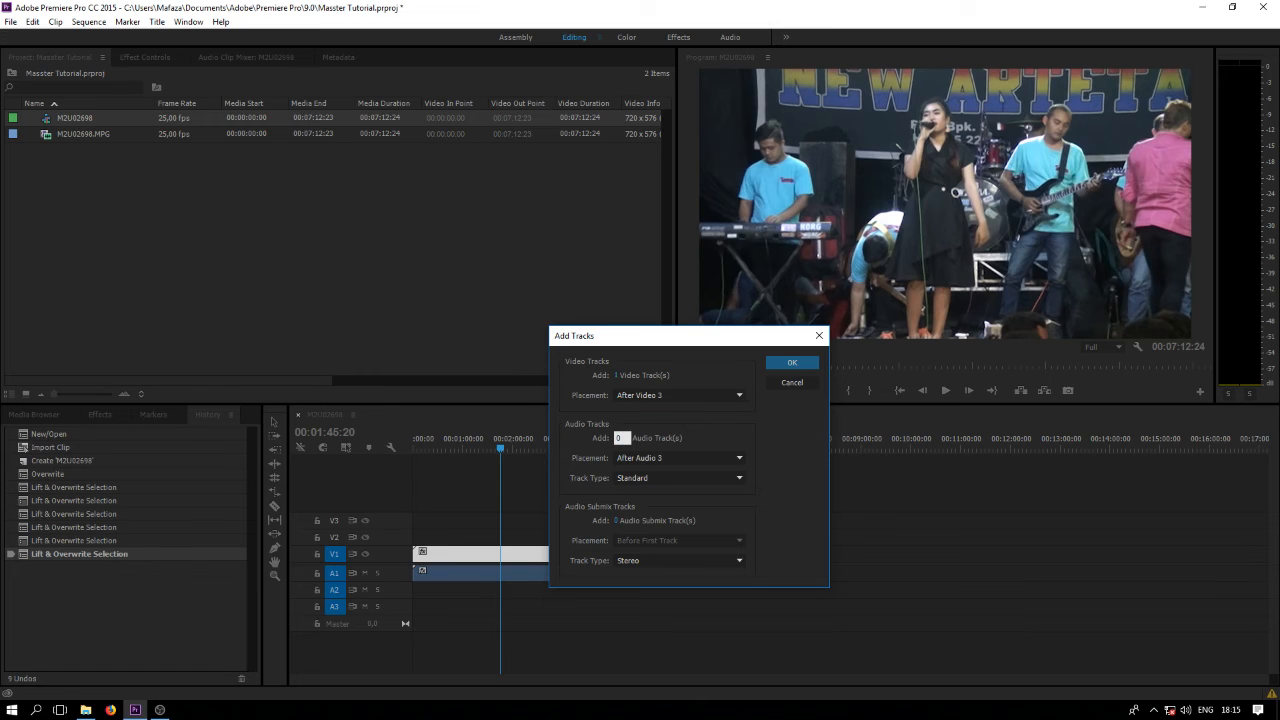
{"action": "type", "text": "0"}
{"action": "key", "text": "Tab"}
{"action": "left_click_drag", "start_coordinate": [617, 378], "coordinate": [680, 377]}
{"action": "key", "text": "Return"}
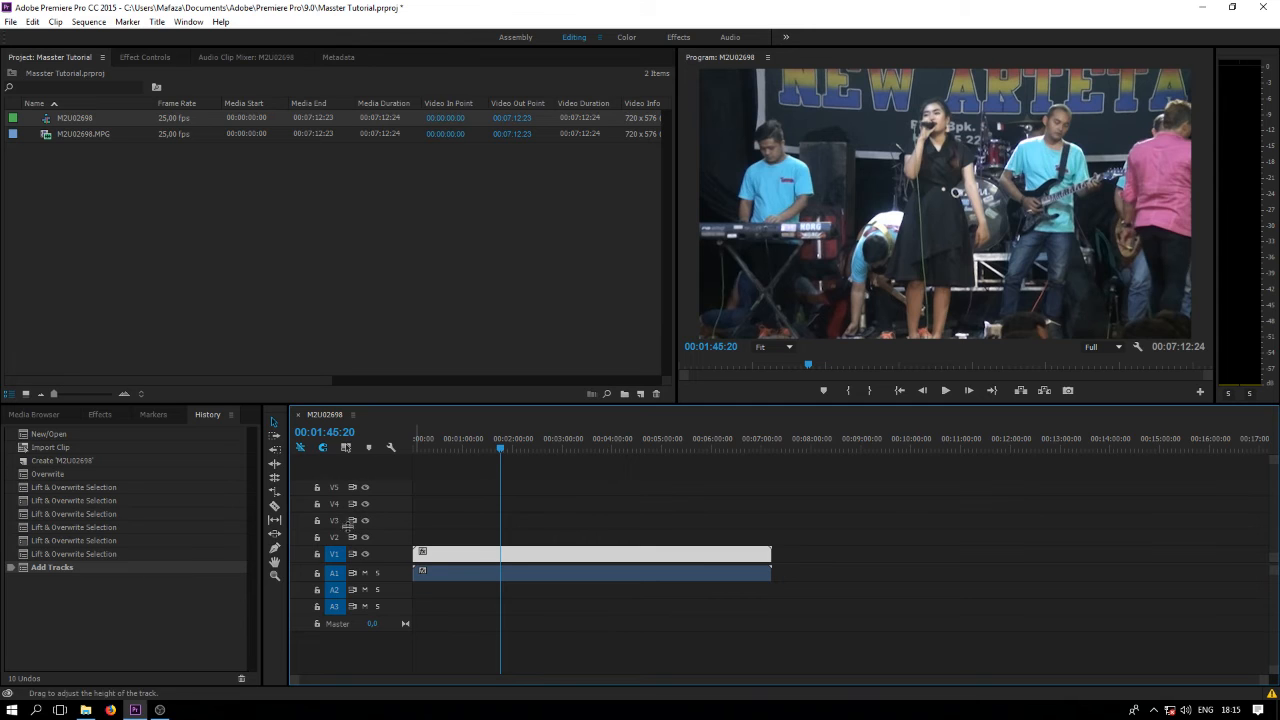
Step: Delete the Video 4 track from the sequence, leaving audio tracks out of the deletion
{"action": "right_click", "coordinate": [376, 471]}
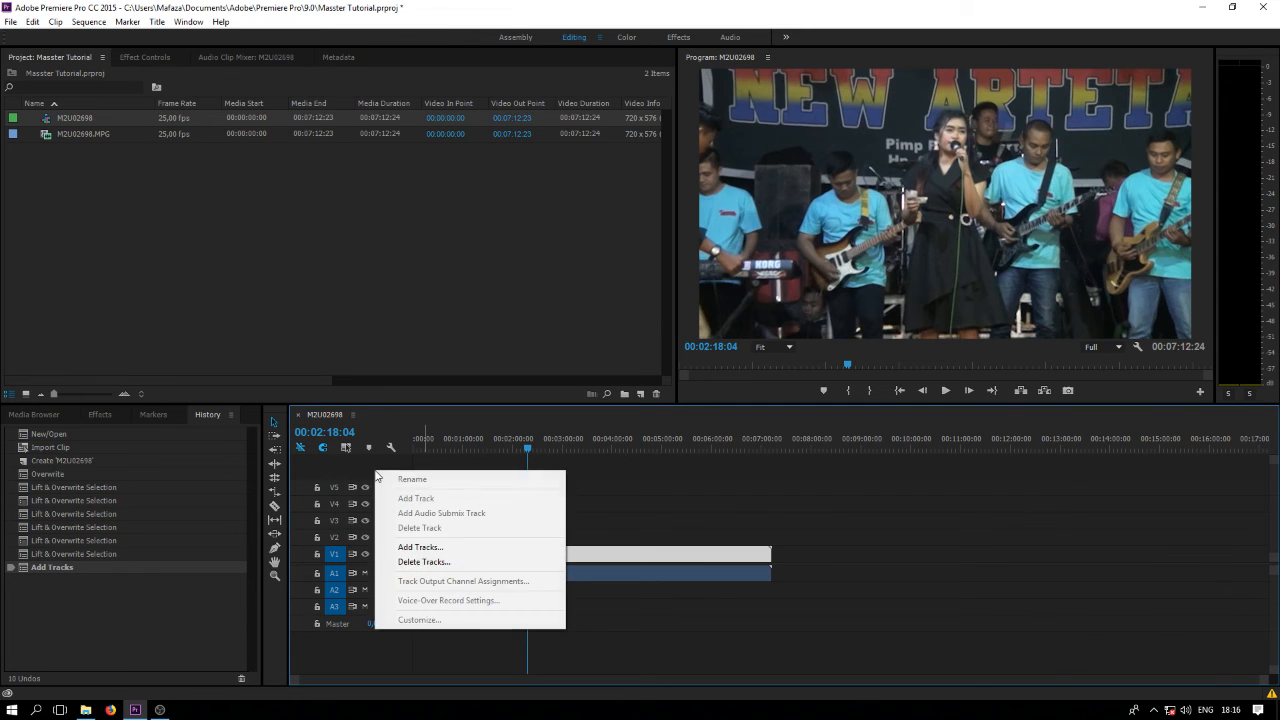
{"action": "left_click", "coordinate": [455, 563]}
{"action": "left_click", "coordinate": [603, 295]}
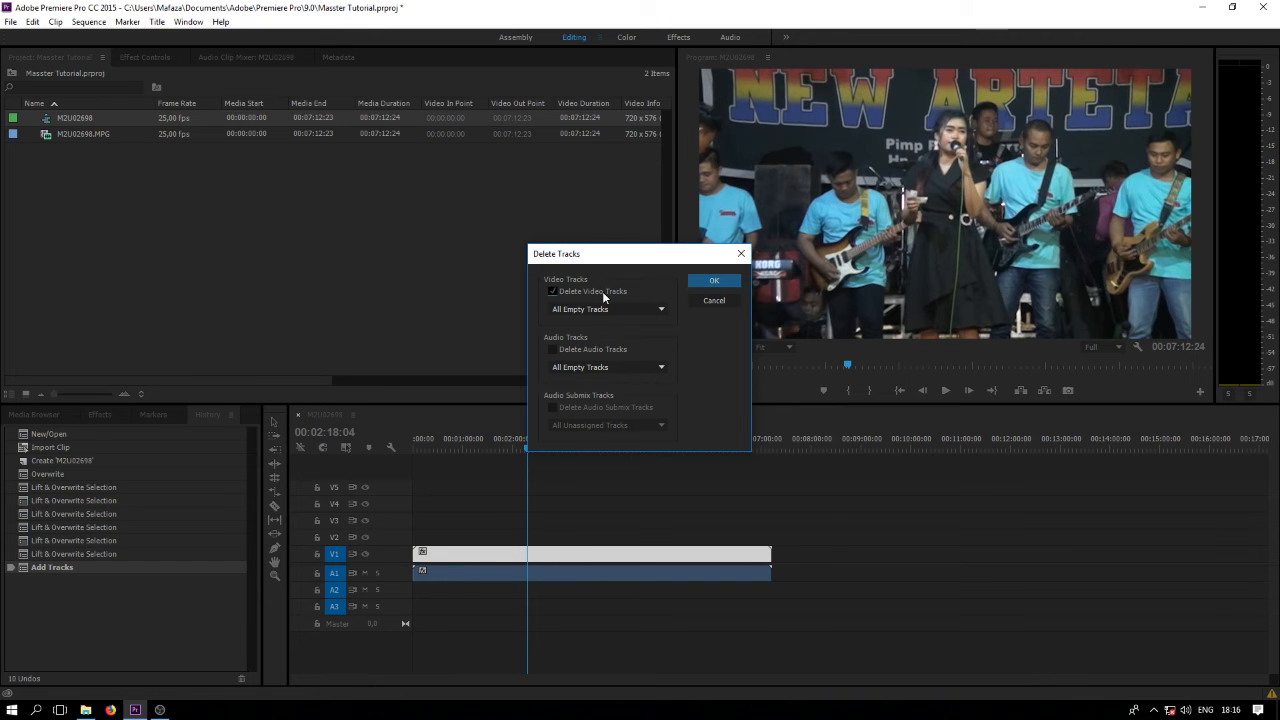
{"action": "left_click", "coordinate": [615, 309]}
{"action": "left_click", "coordinate": [631, 280]}
{"action": "left_click", "coordinate": [633, 307]}
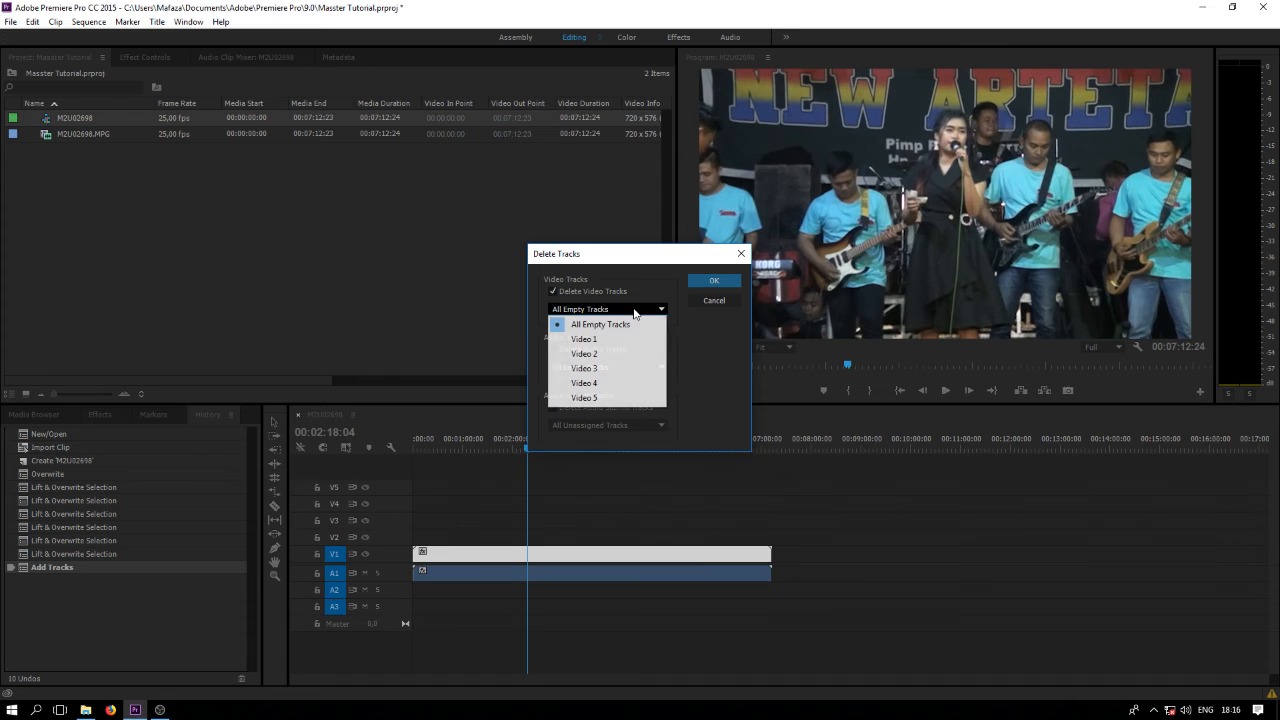
{"action": "left_click", "coordinate": [607, 384]}
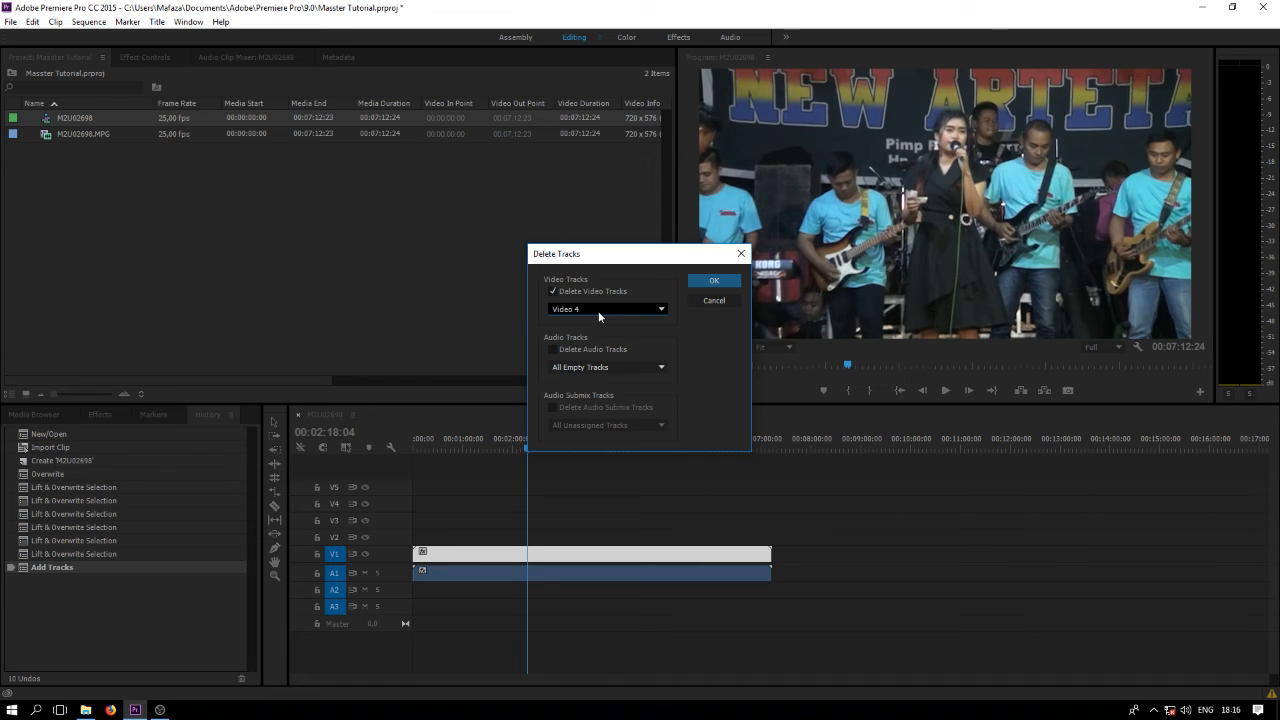
{"action": "left_click", "coordinate": [714, 281]}
Step: Delete the remaining Video 4 track so that the sequence keeps only video tracks V1 to V3
{"action": "right_click", "coordinate": [395, 505]}
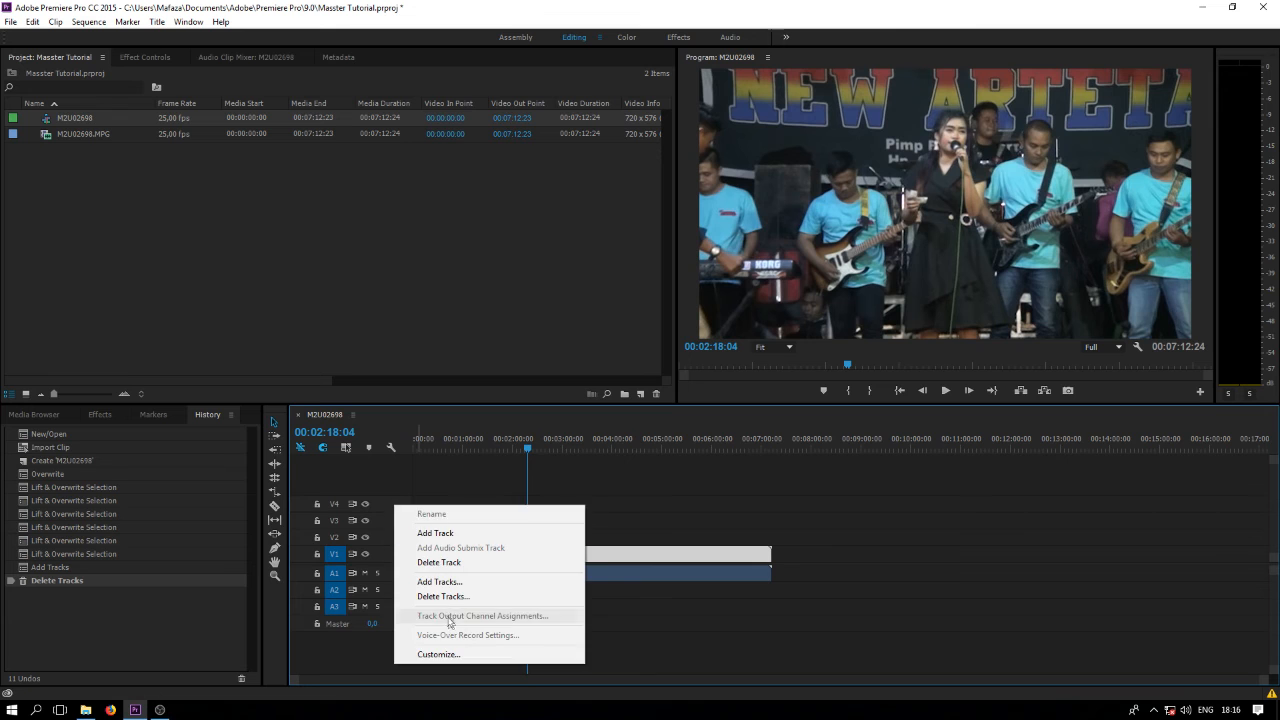
{"action": "left_click", "coordinate": [472, 596]}
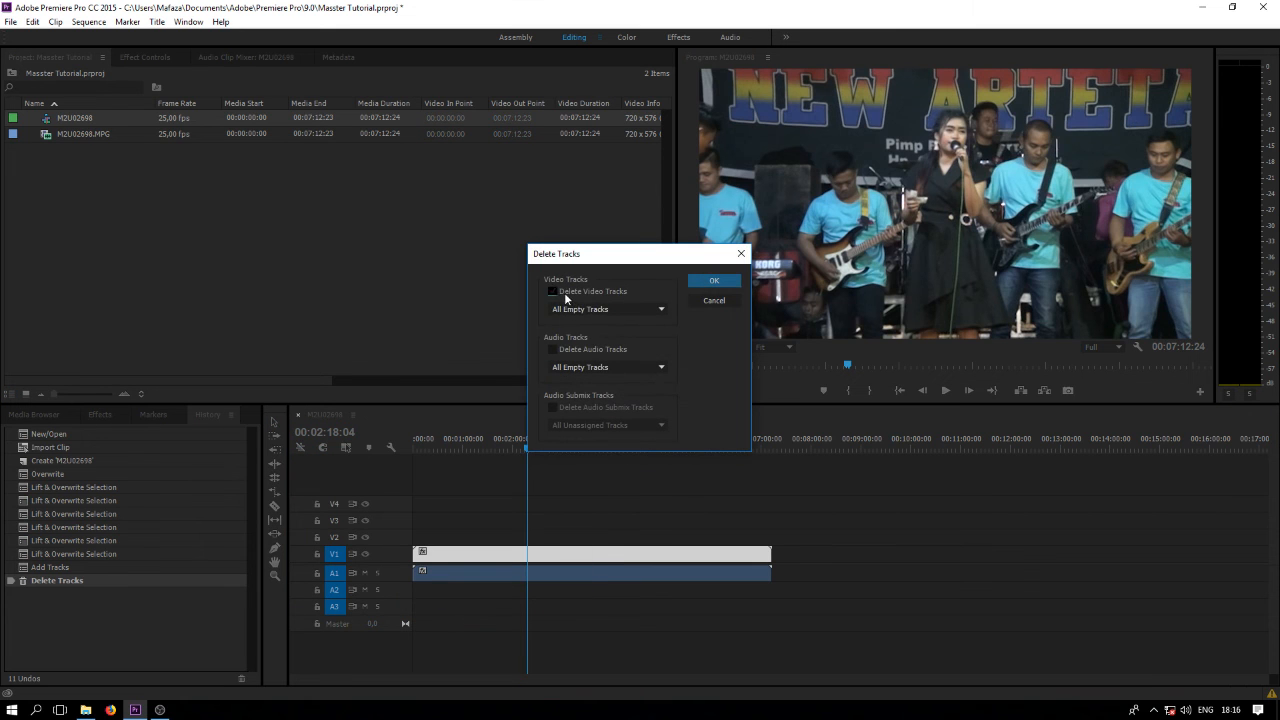
{"action": "left_click", "coordinate": [605, 309]}
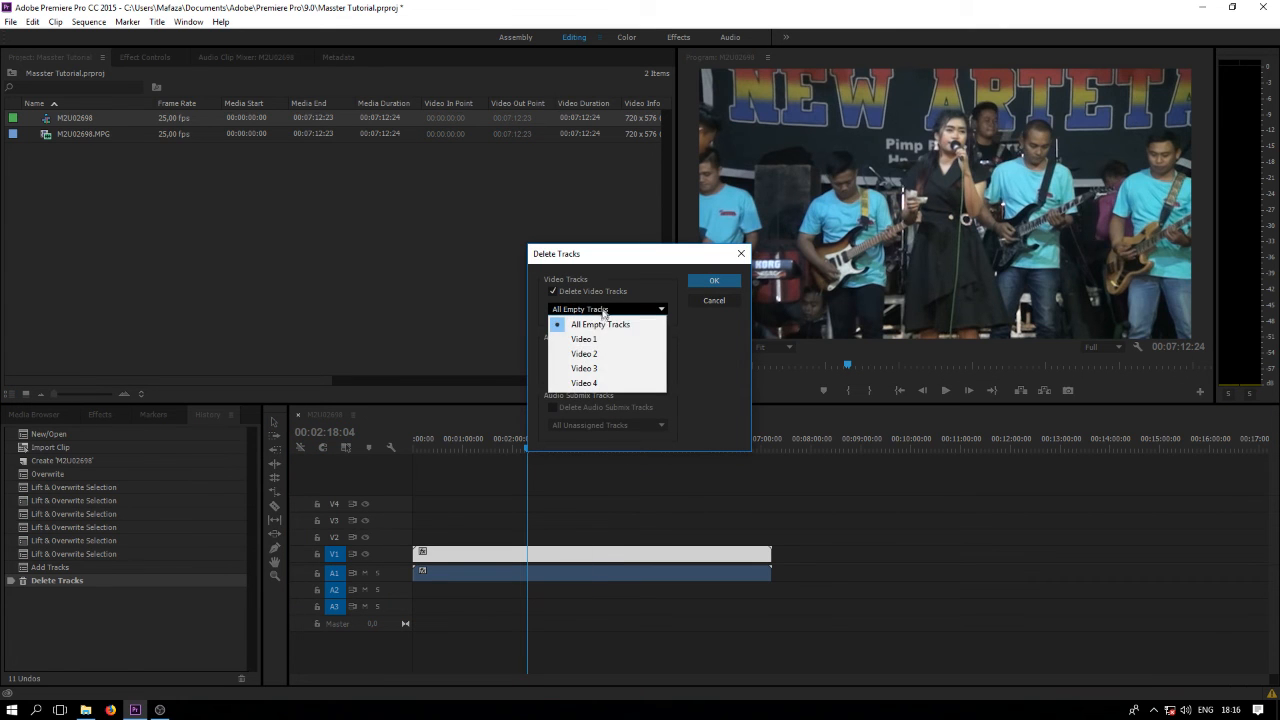
{"action": "left_click", "coordinate": [606, 383]}
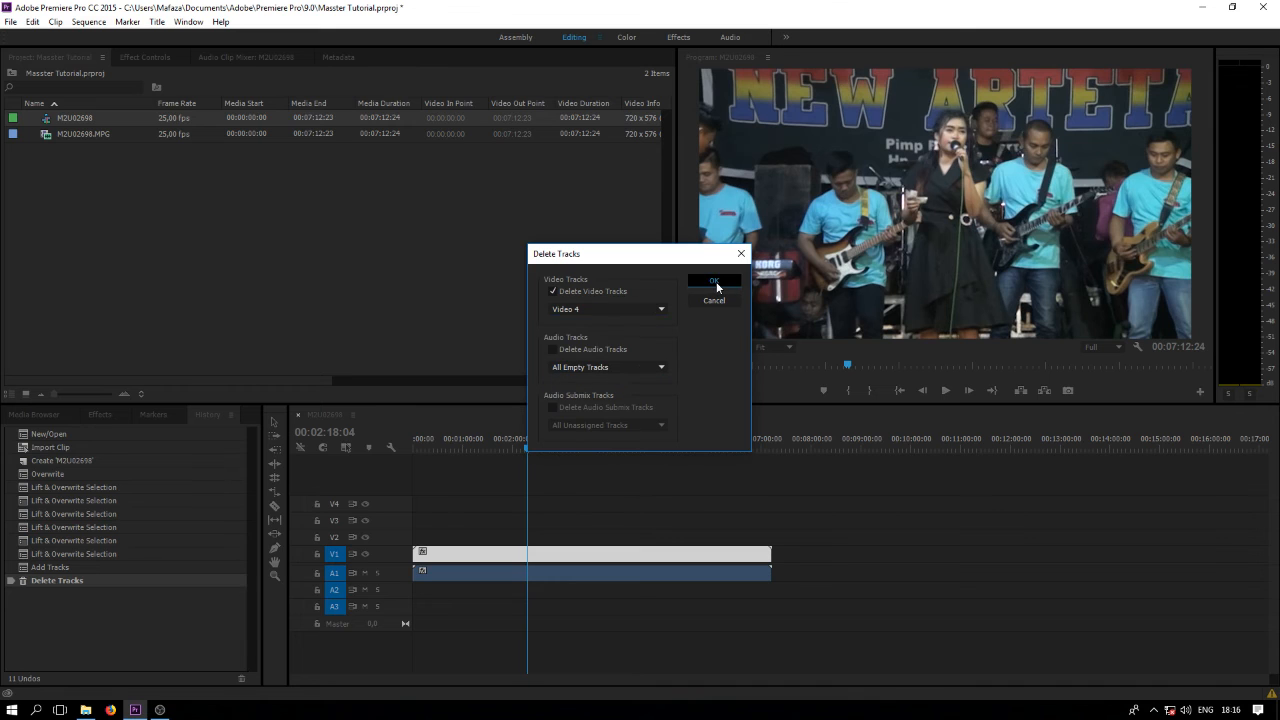
{"action": "left_click", "coordinate": [715, 281]}
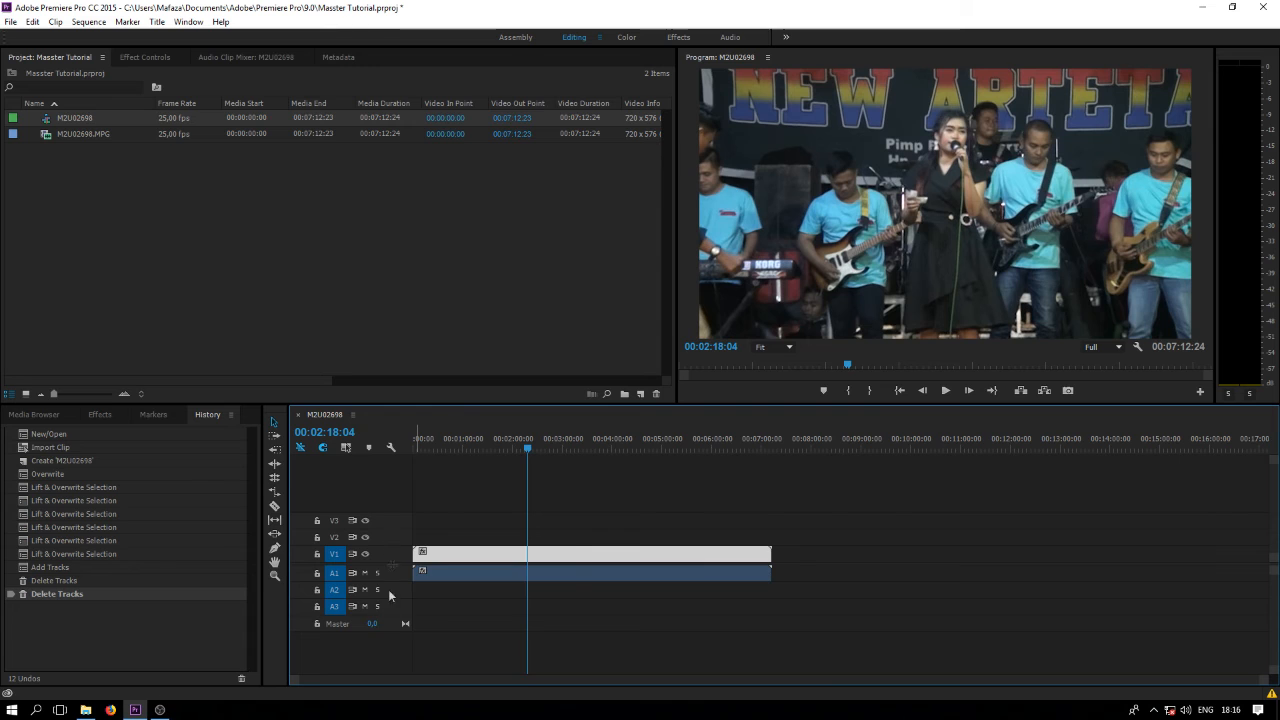
Step: Delete all empty audio tracks from the sequence, leaving video tracks out of the deletion
{"action": "right_click", "coordinate": [387, 476]}
{"action": "left_click", "coordinate": [470, 568]}
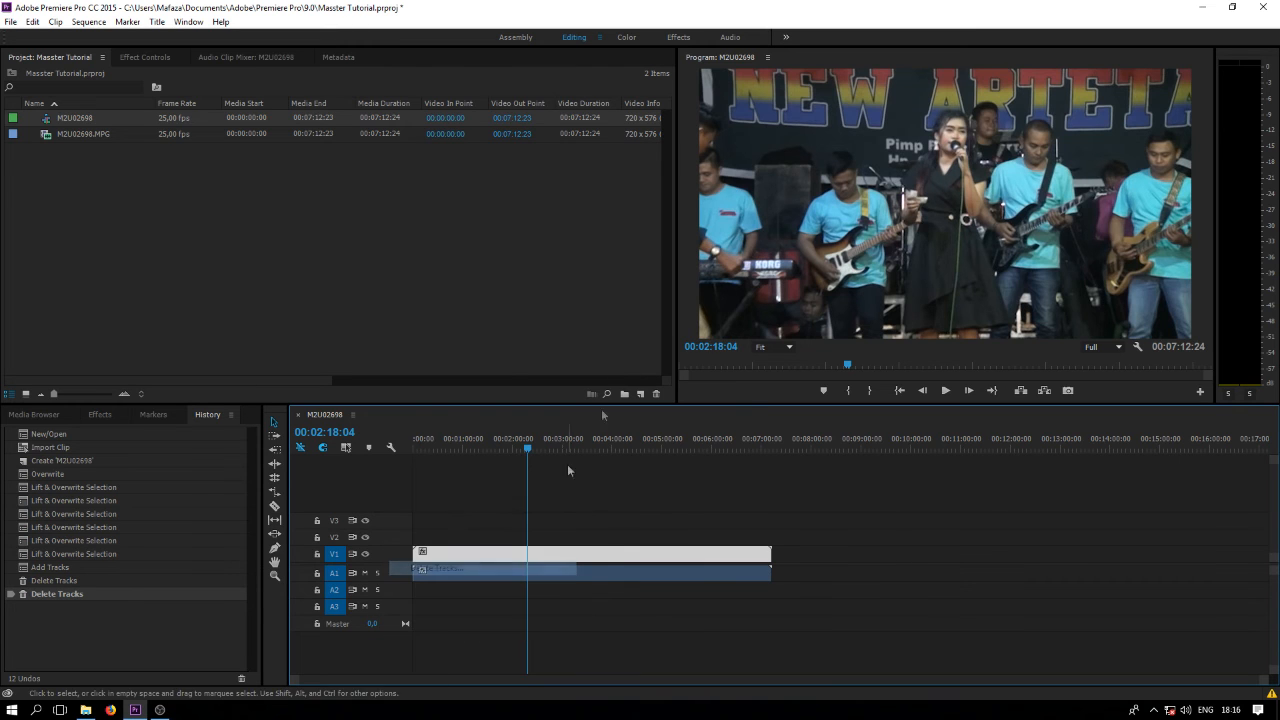
{"action": "left_click", "coordinate": [554, 348]}
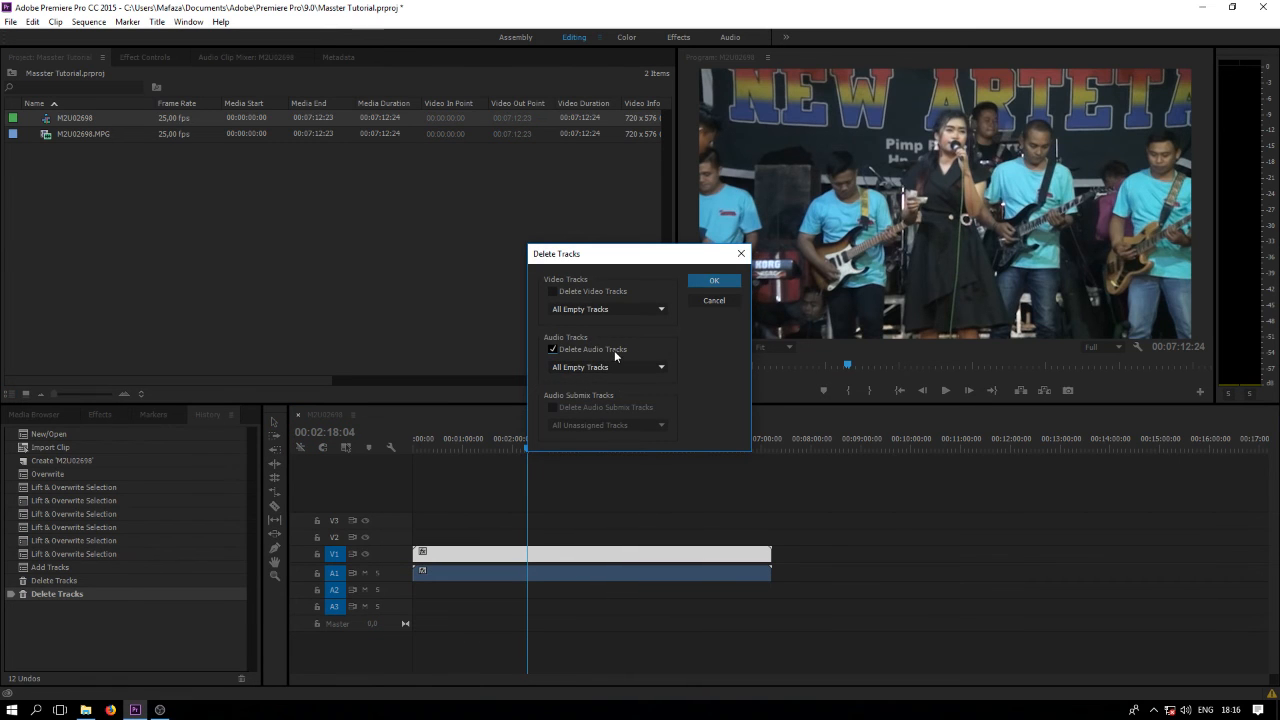
{"action": "left_click", "coordinate": [610, 367]}
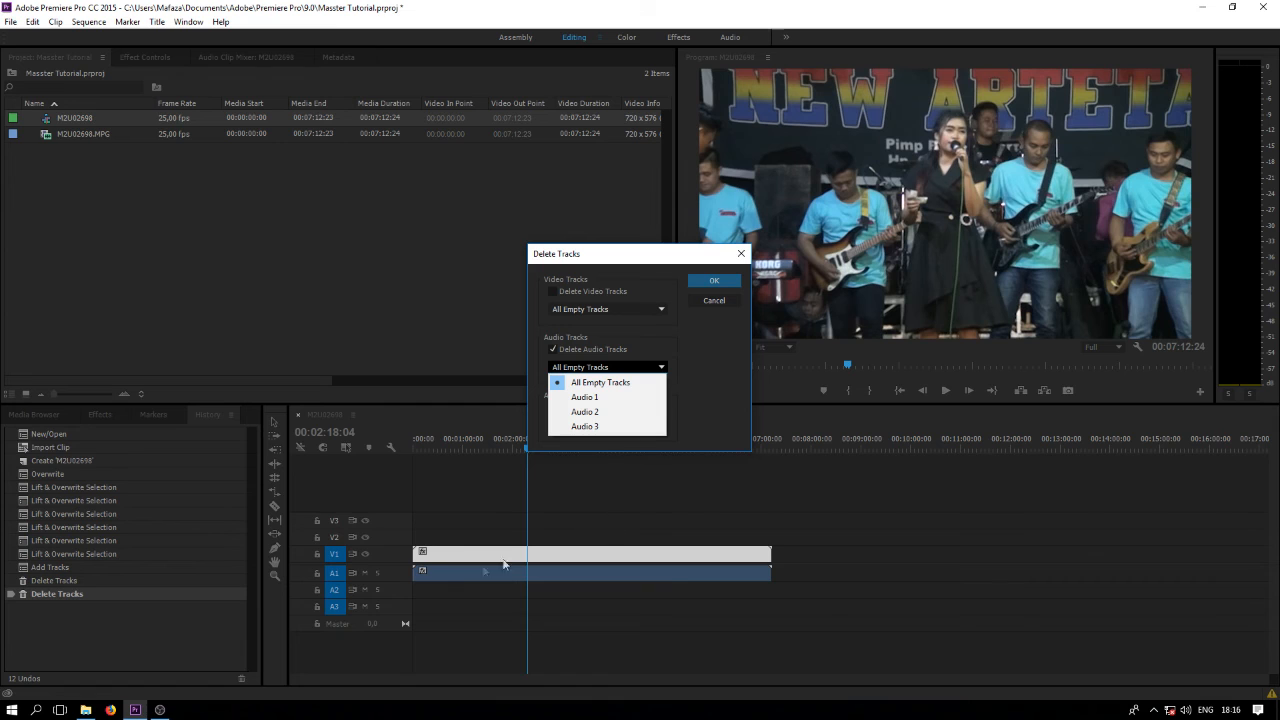
{"action": "left_click", "coordinate": [584, 368]}
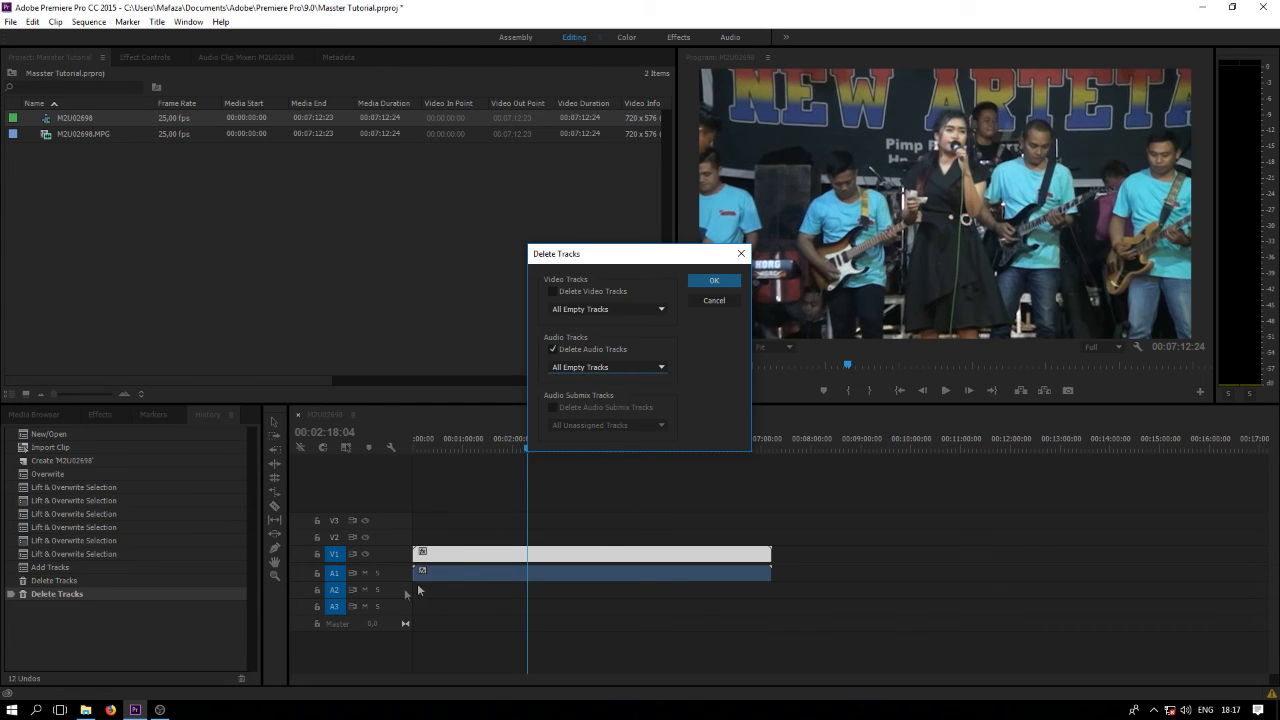
{"action": "left_click", "coordinate": [566, 368]}
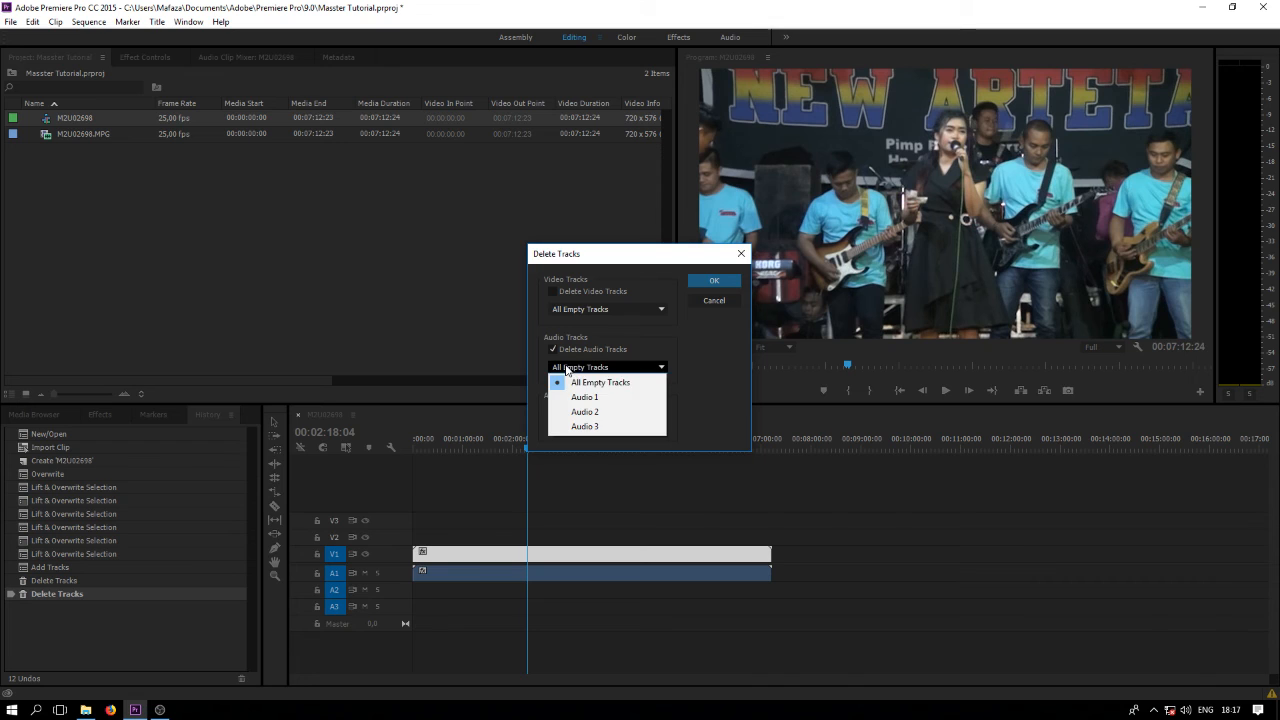
{"action": "left_click", "coordinate": [658, 390]}
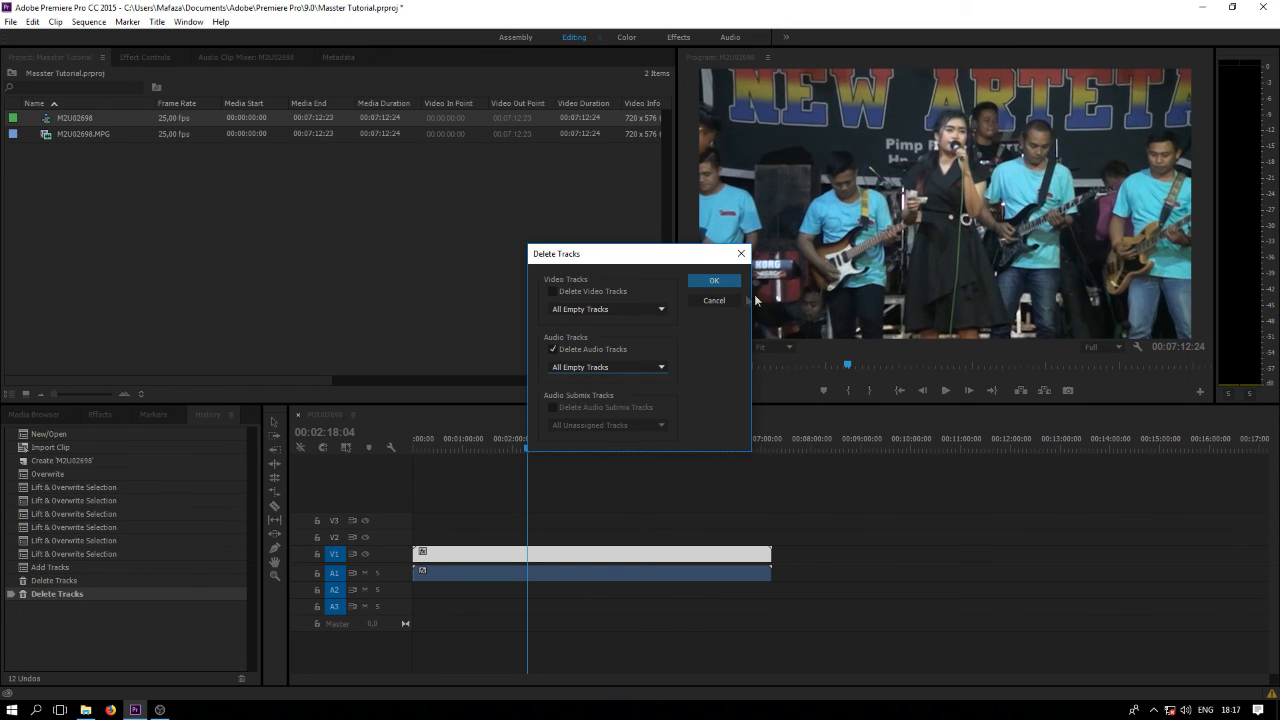
{"action": "left_click", "coordinate": [714, 280]}
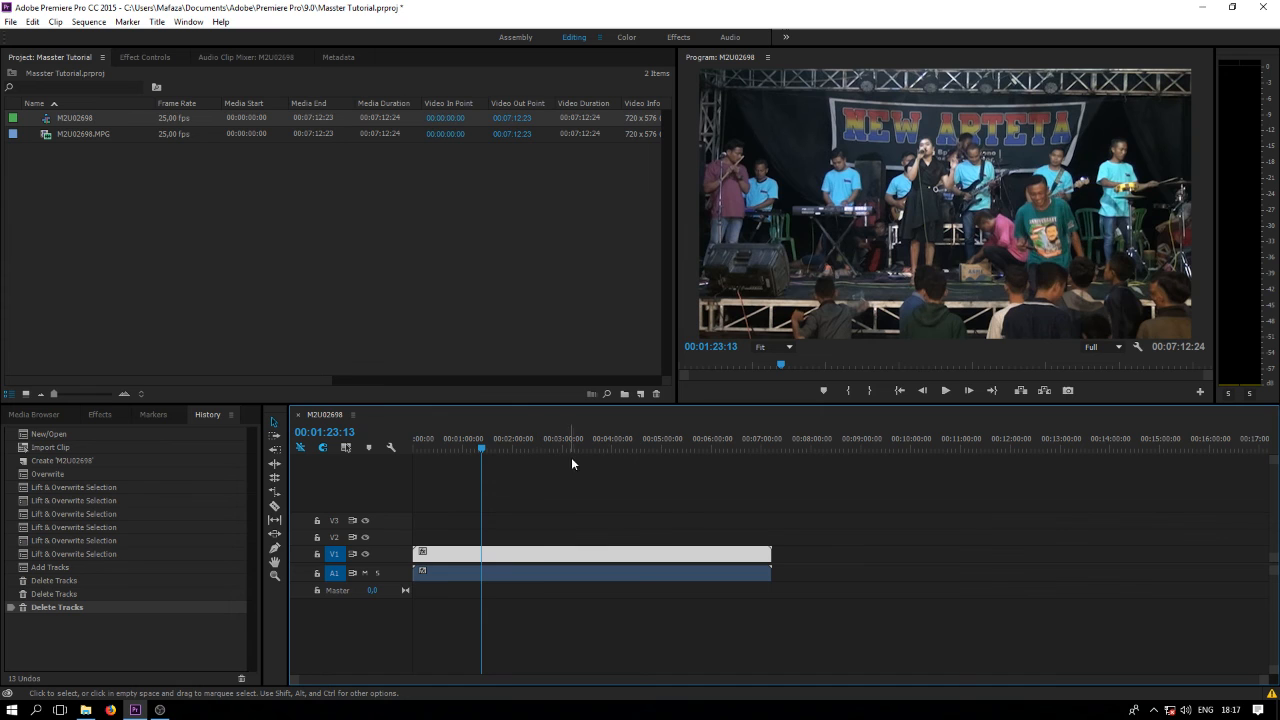
Step: Scrub the playhead to 00:06:46:11 and back to the sequence start, and show the Media Browser with the timeline clip deselected
{"action": "left_click_drag", "start_coordinate": [580, 452], "coordinate": [753, 454]}
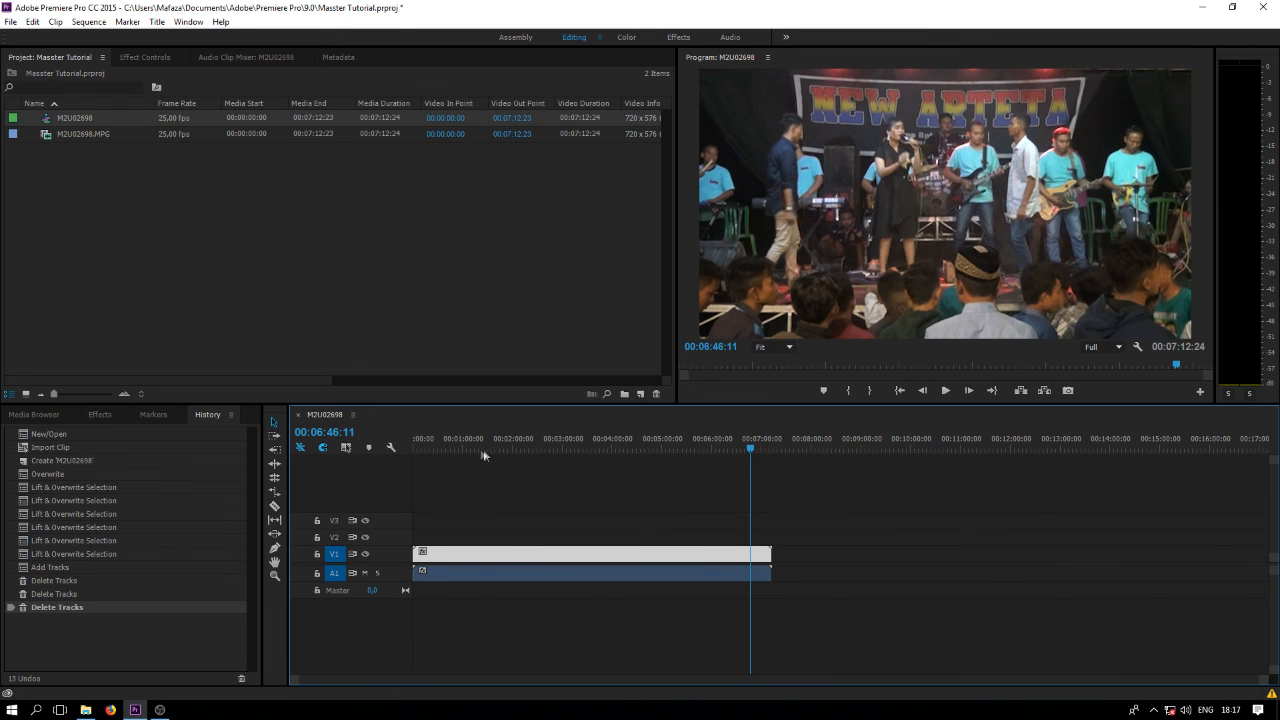
{"action": "key", "text": "Home"}
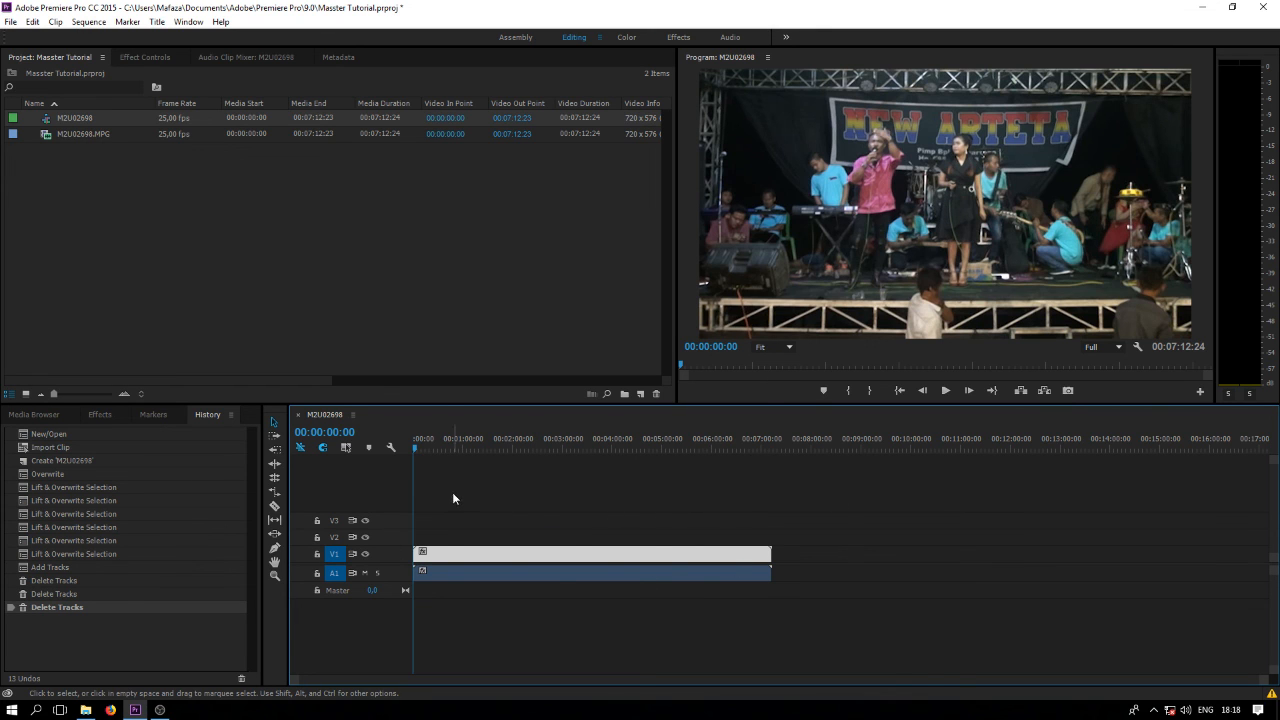
{"action": "left_click", "coordinate": [37, 413]}
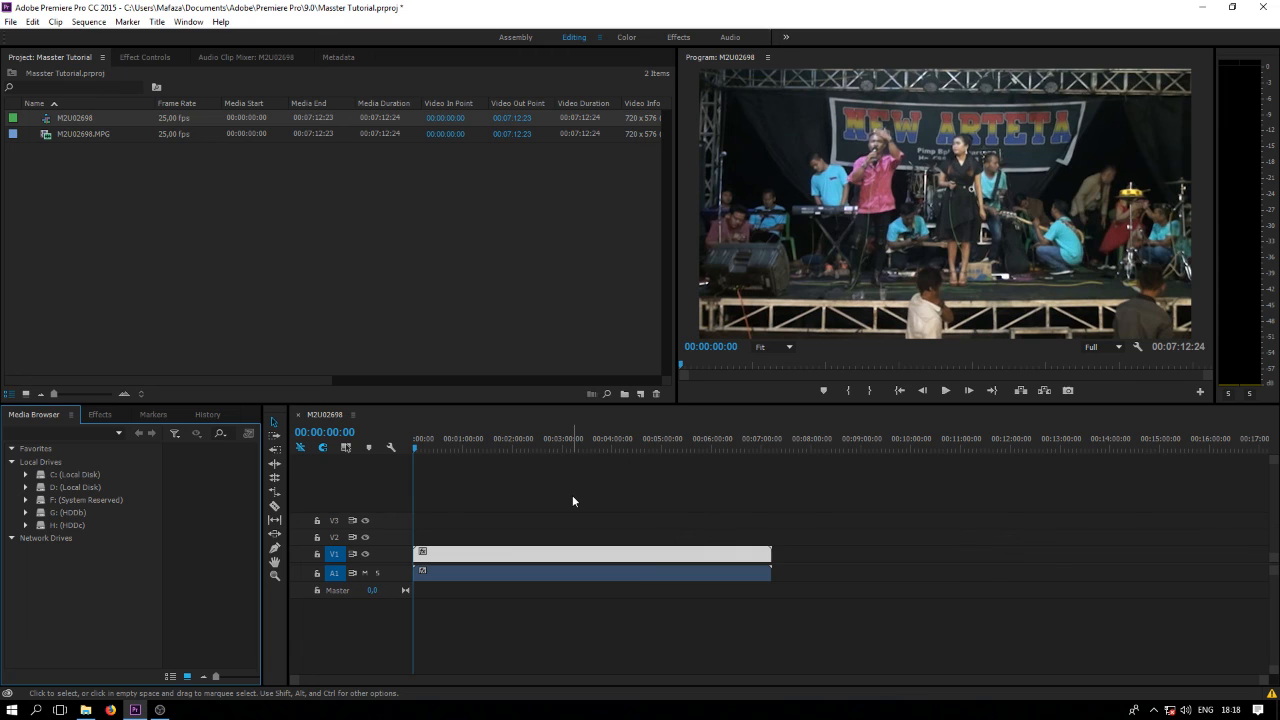
{"action": "left_click", "coordinate": [473, 478]}
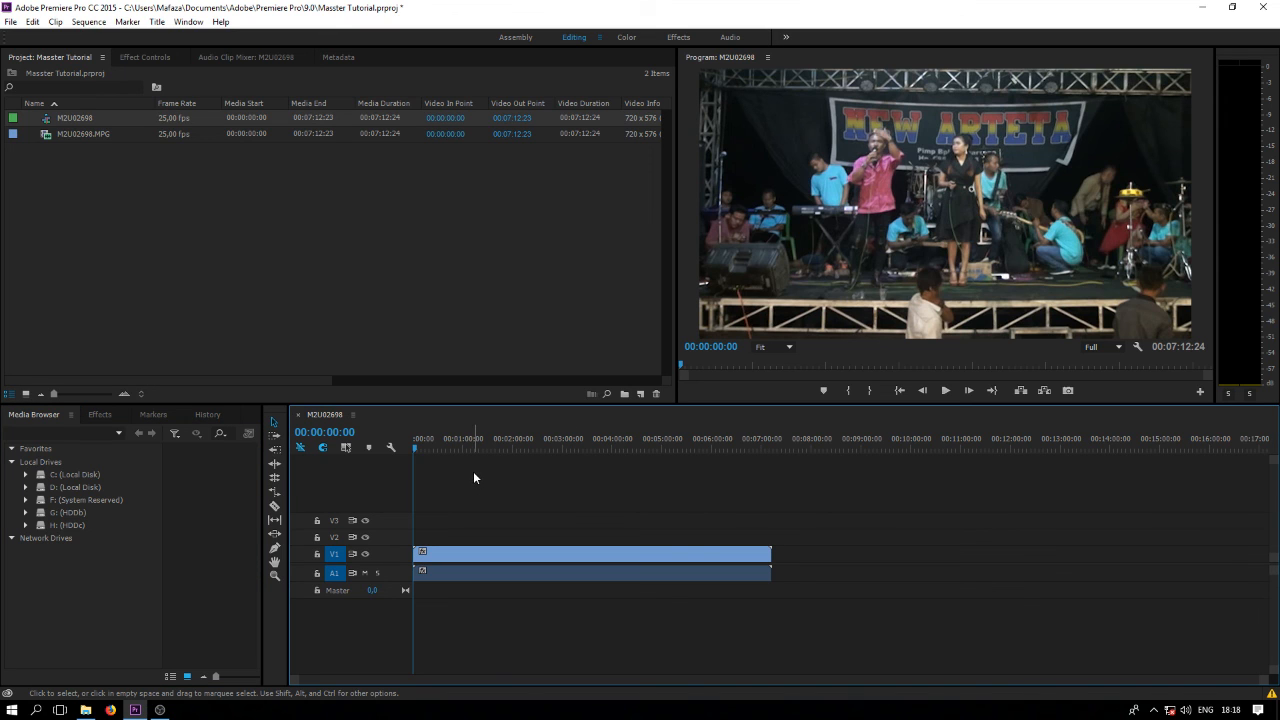